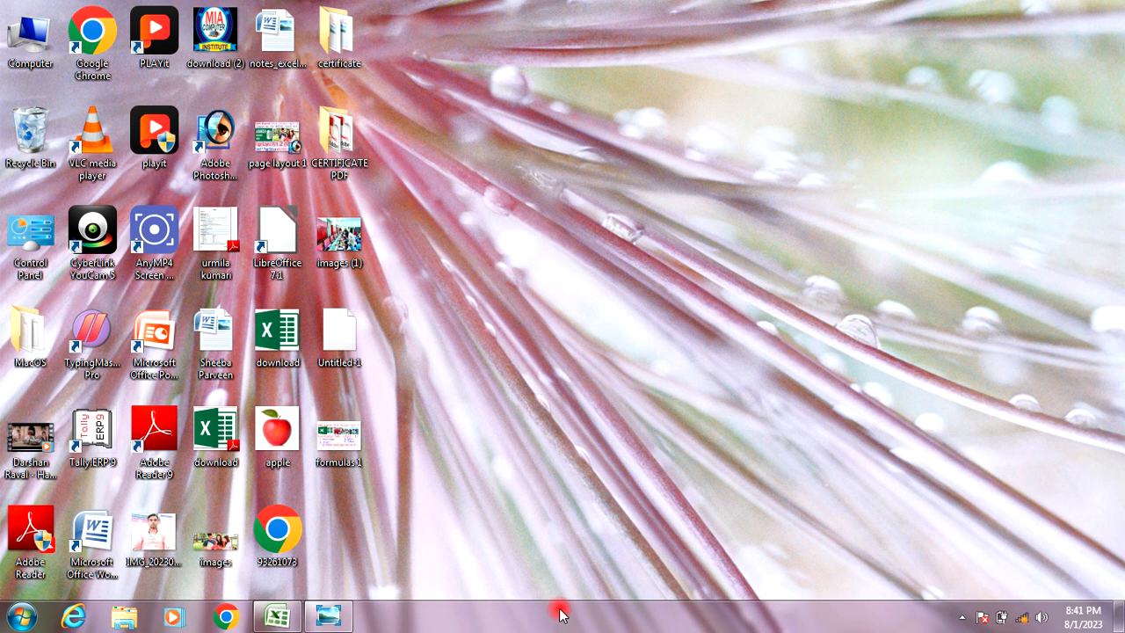
Restore the part 1 formula workbook and begin a formula with = in cell C10.
mouse_move(296, 622)
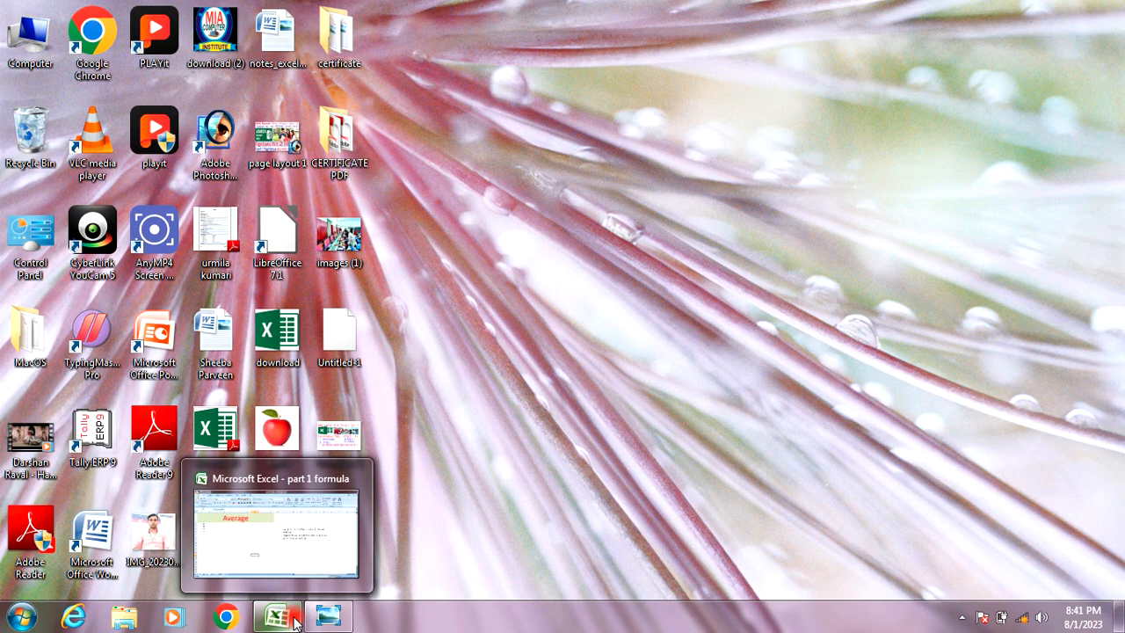
click(296, 622)
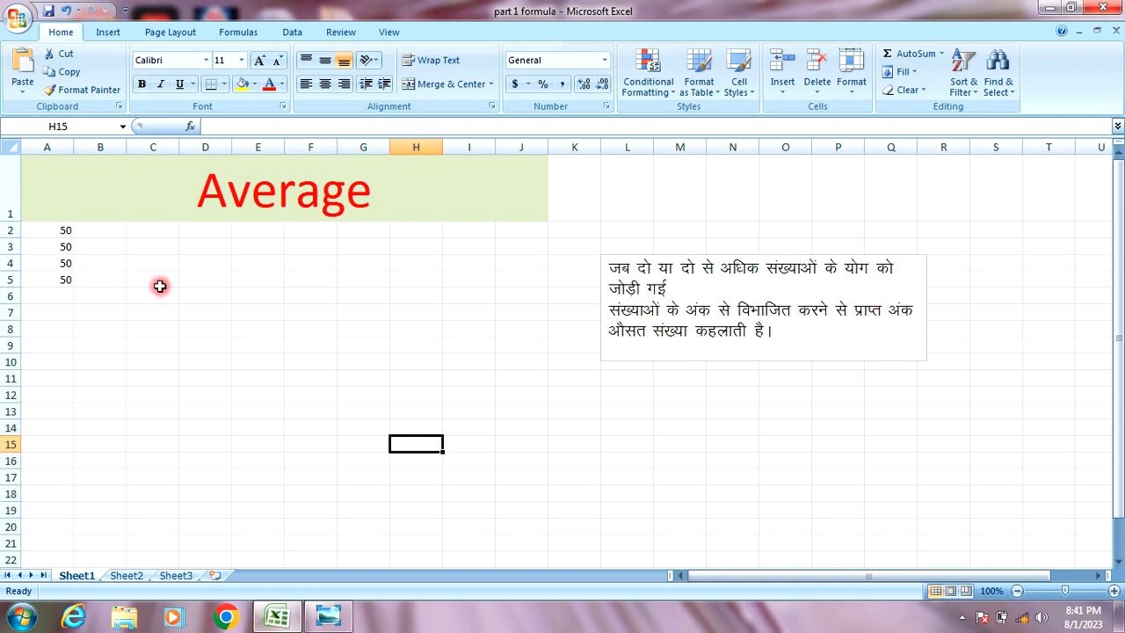
click(264, 359)
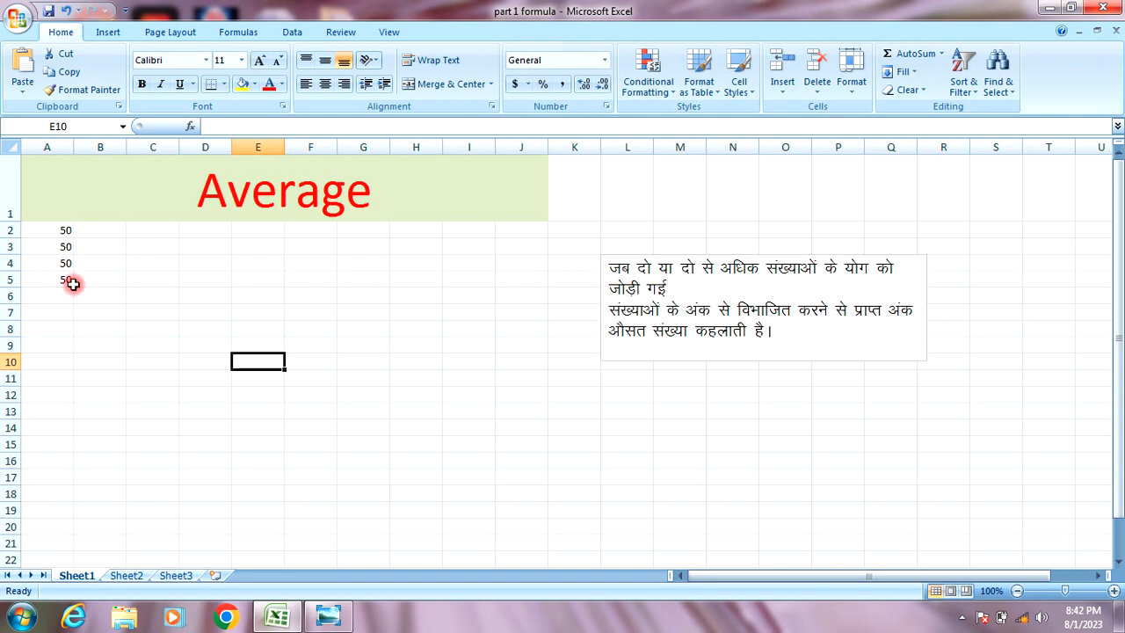
click(102, 343)
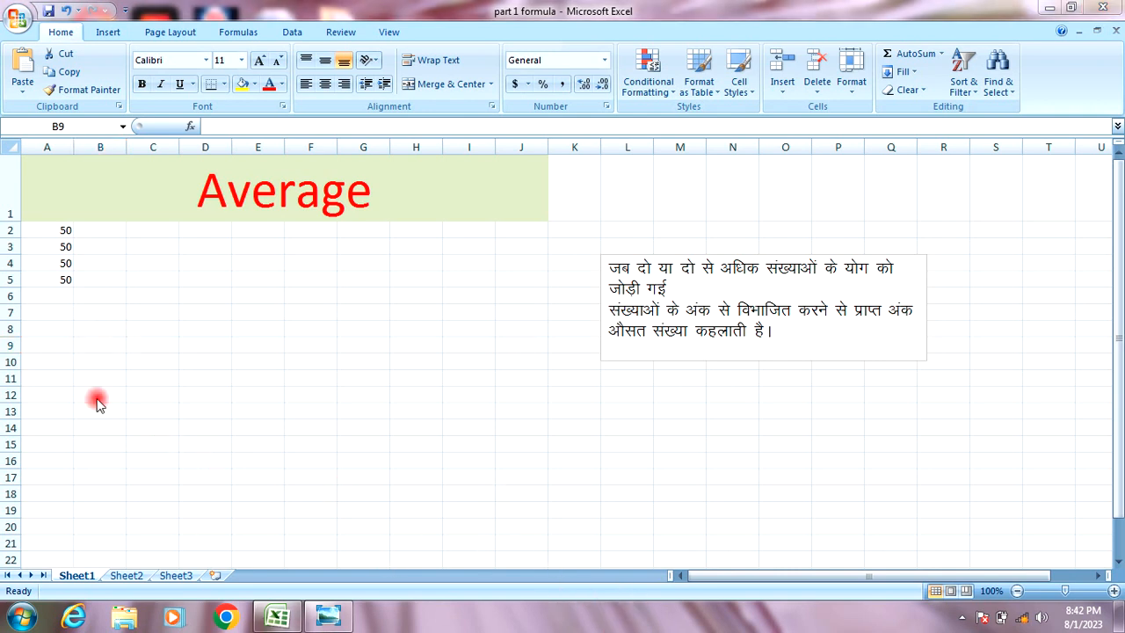
click(151, 365)
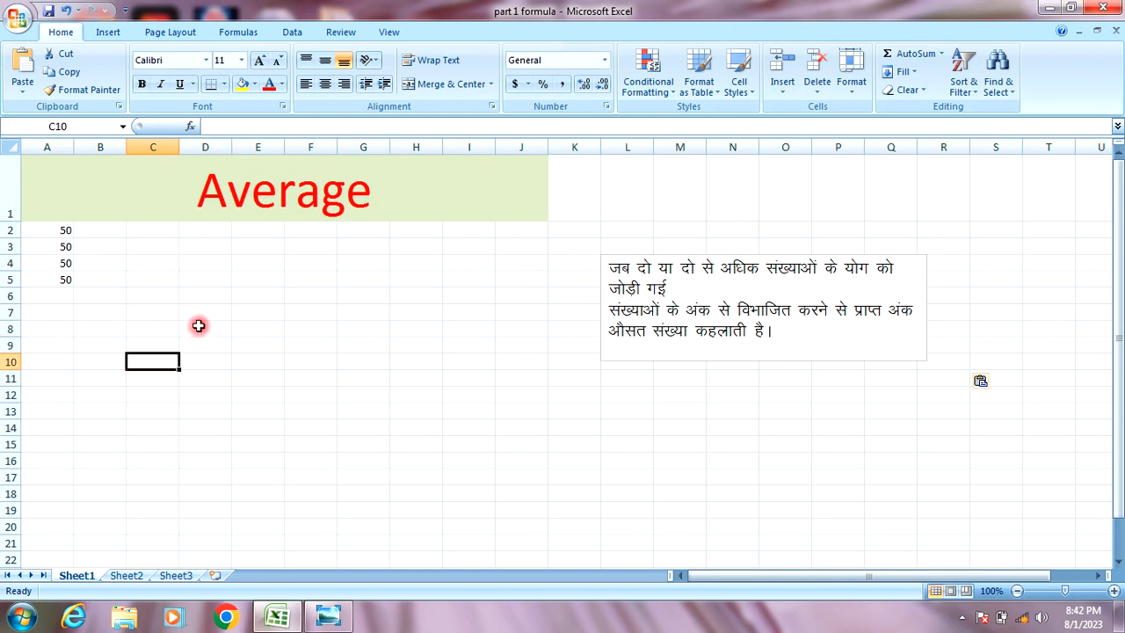
text(=)
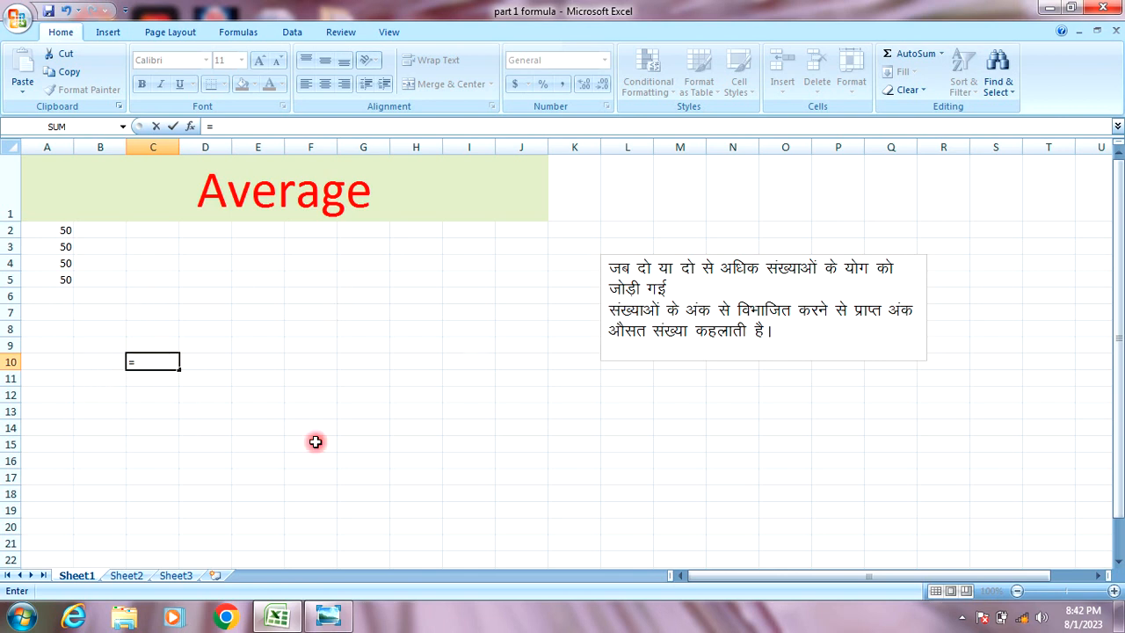
Enter =AVERAGE(A2:A5) in C10 so it shows 50.
click(554, 609)
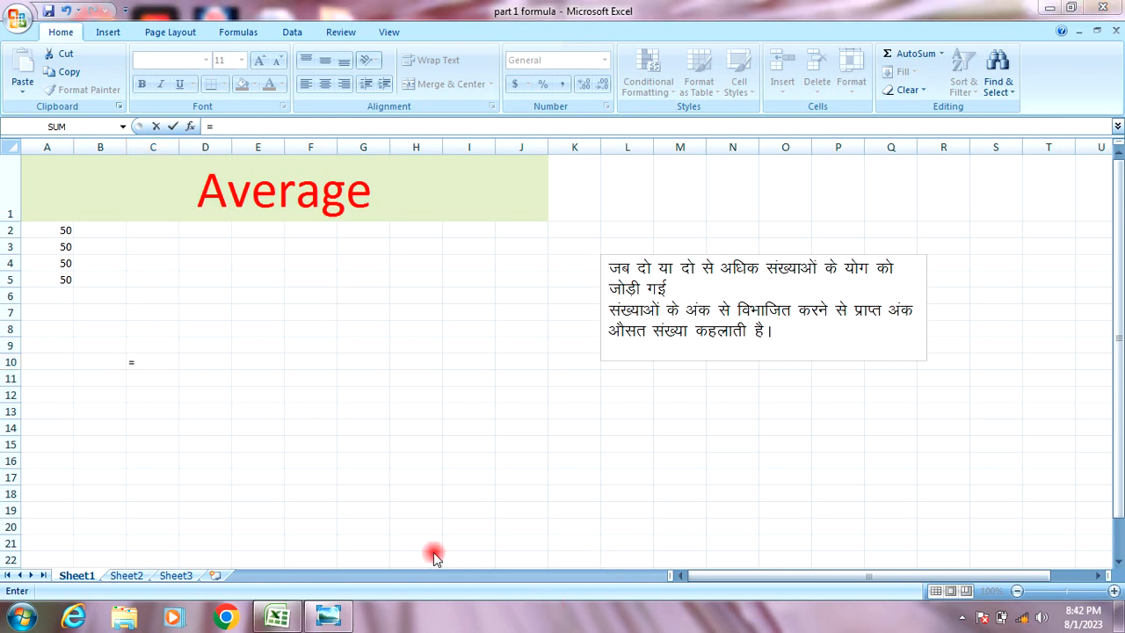
click(147, 360)
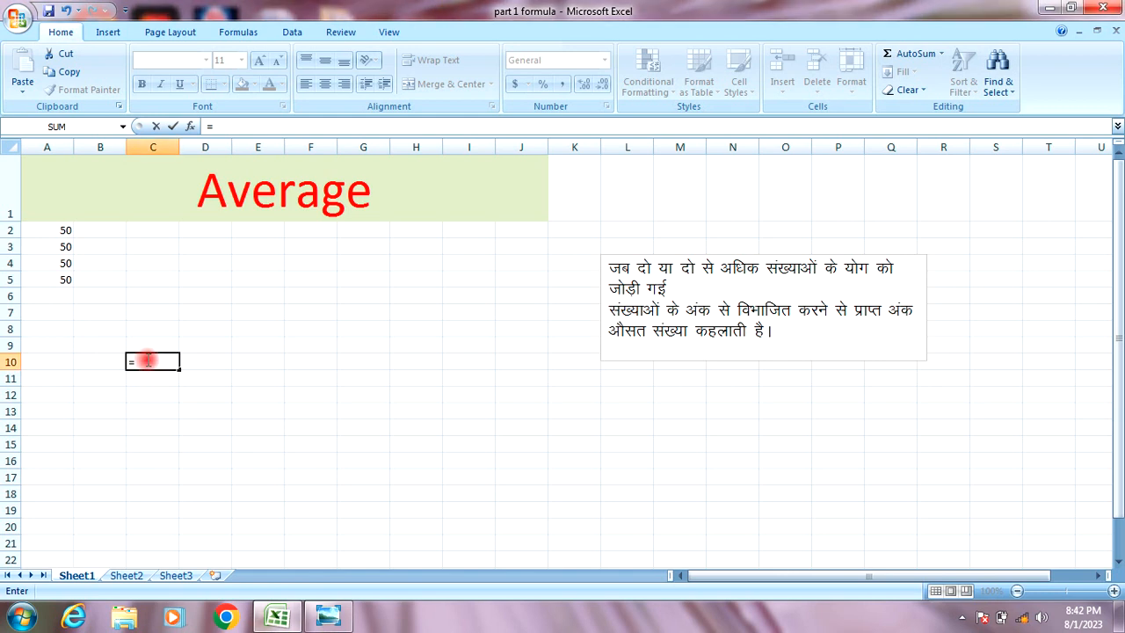
text(ave)
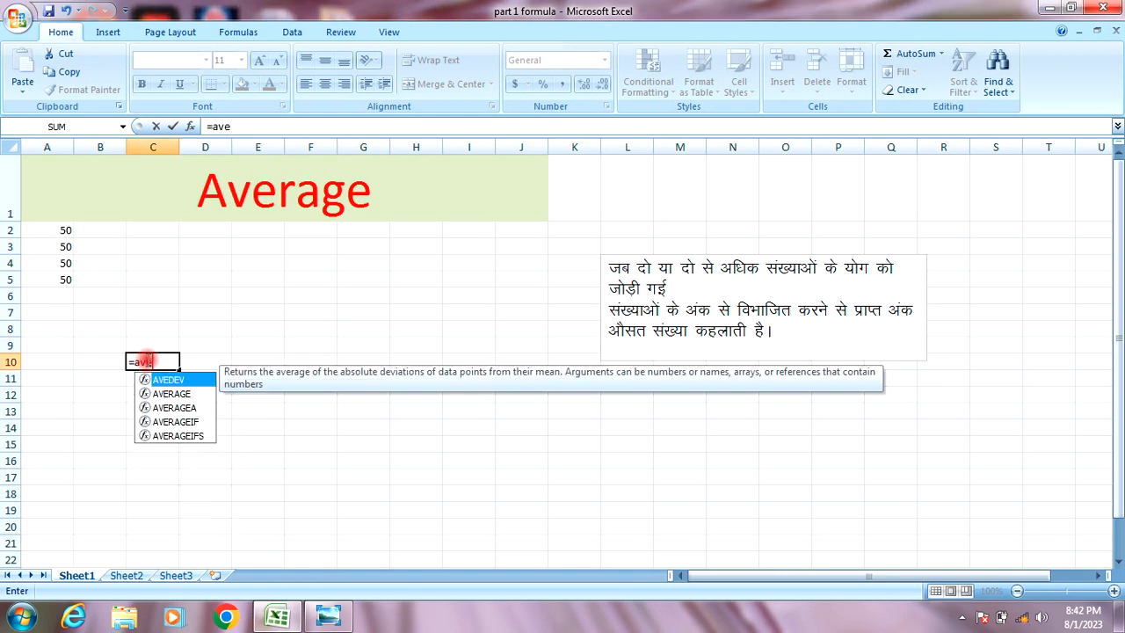
text(r)
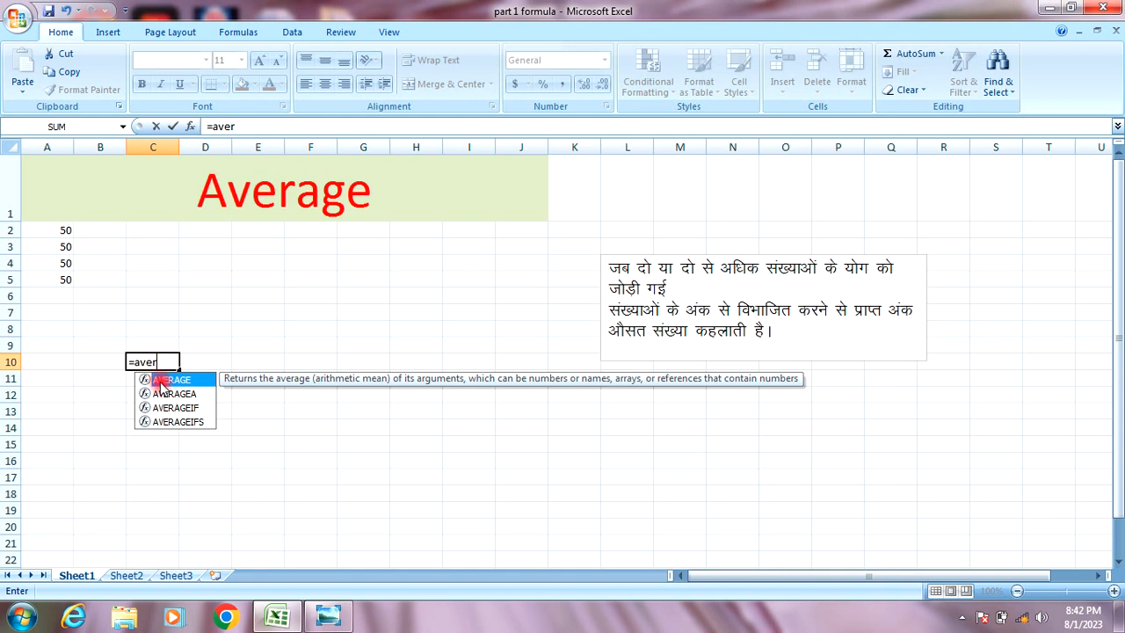
click(554, 604)
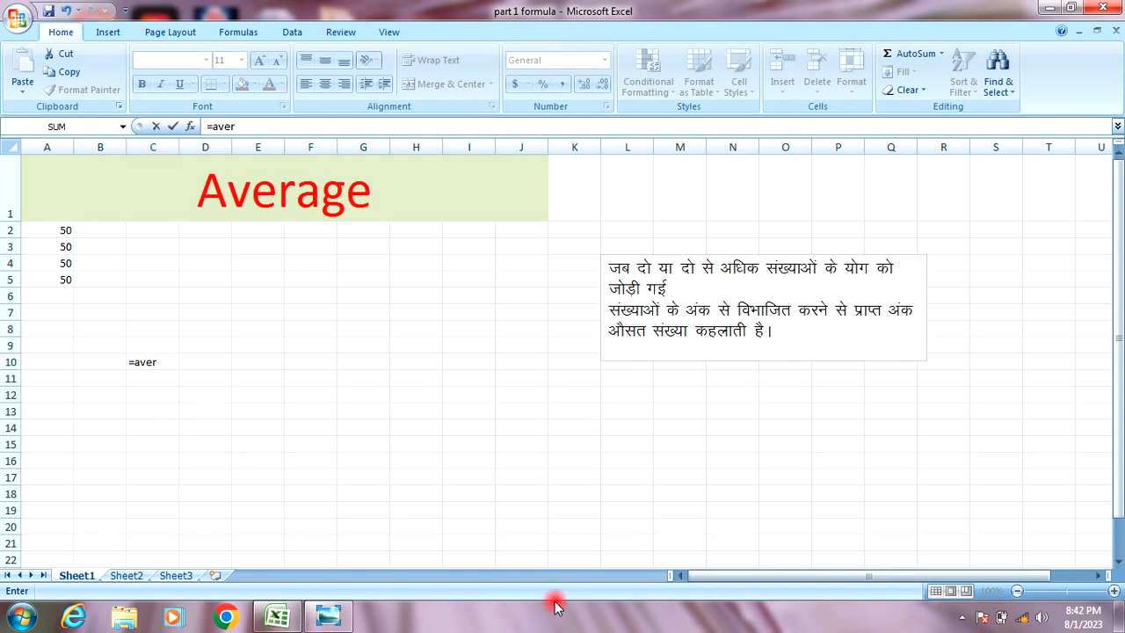
double_click(158, 360)
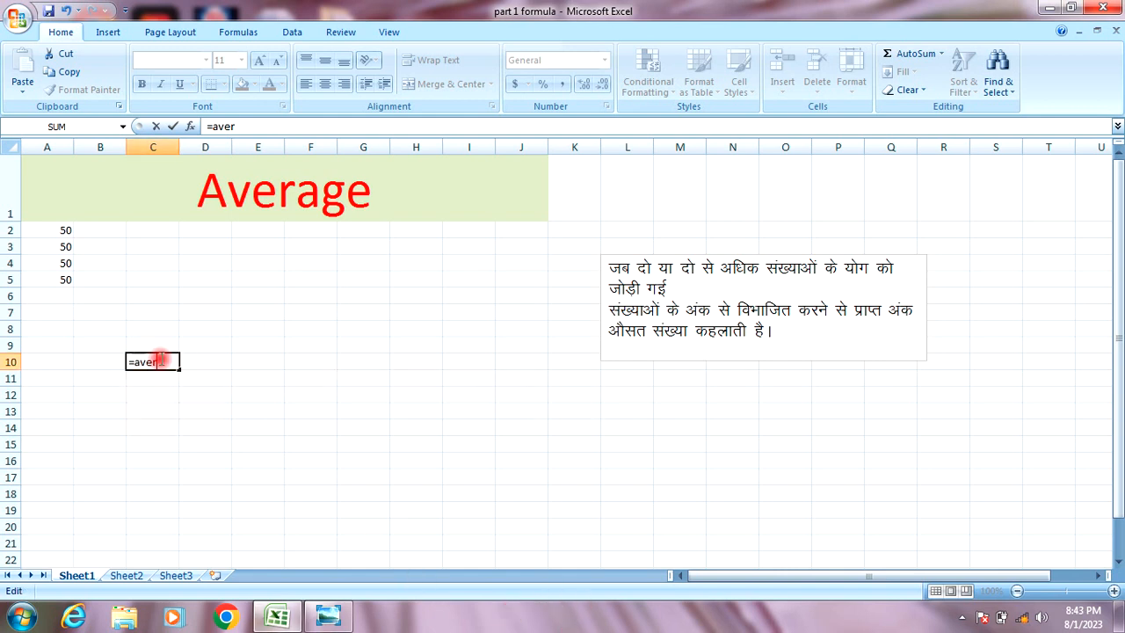
key(BackSpace)
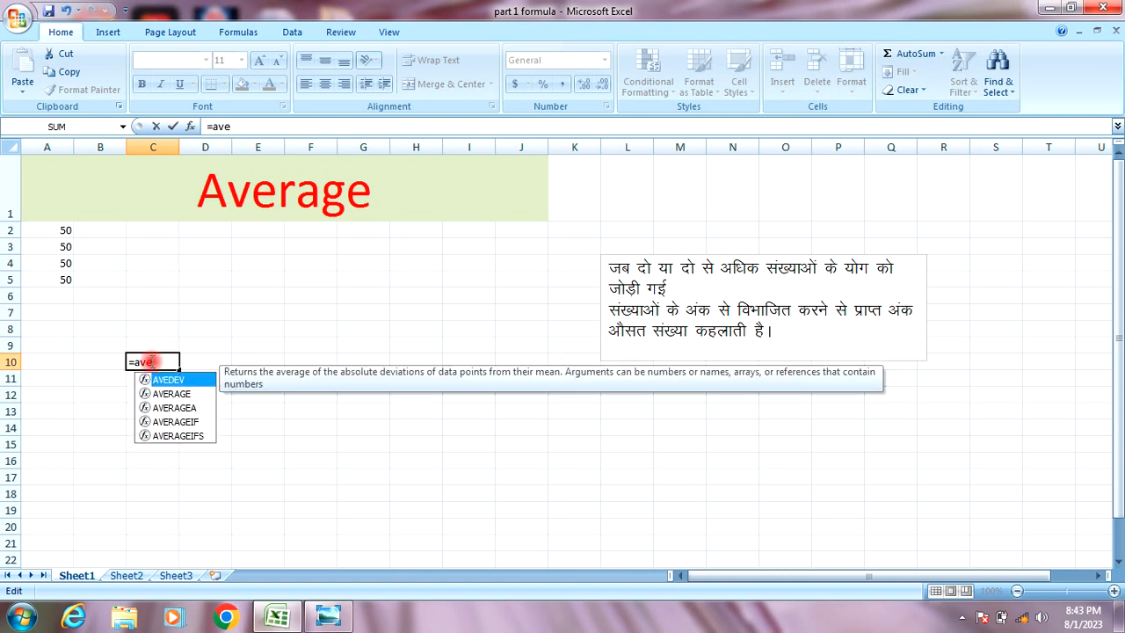
text(r)
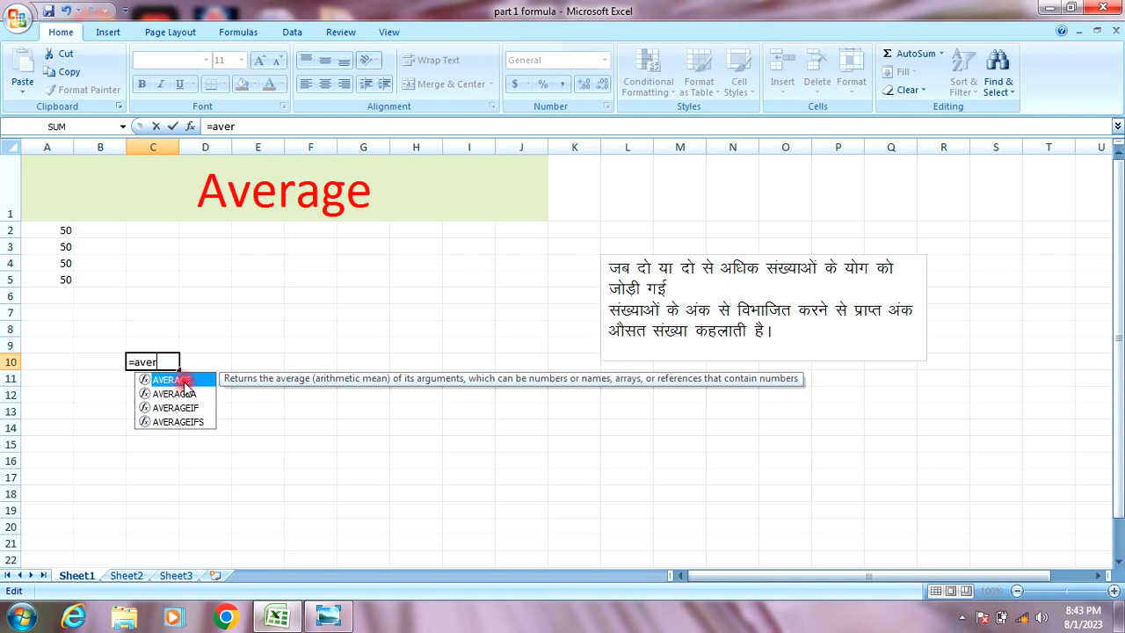
double_click(185, 381)
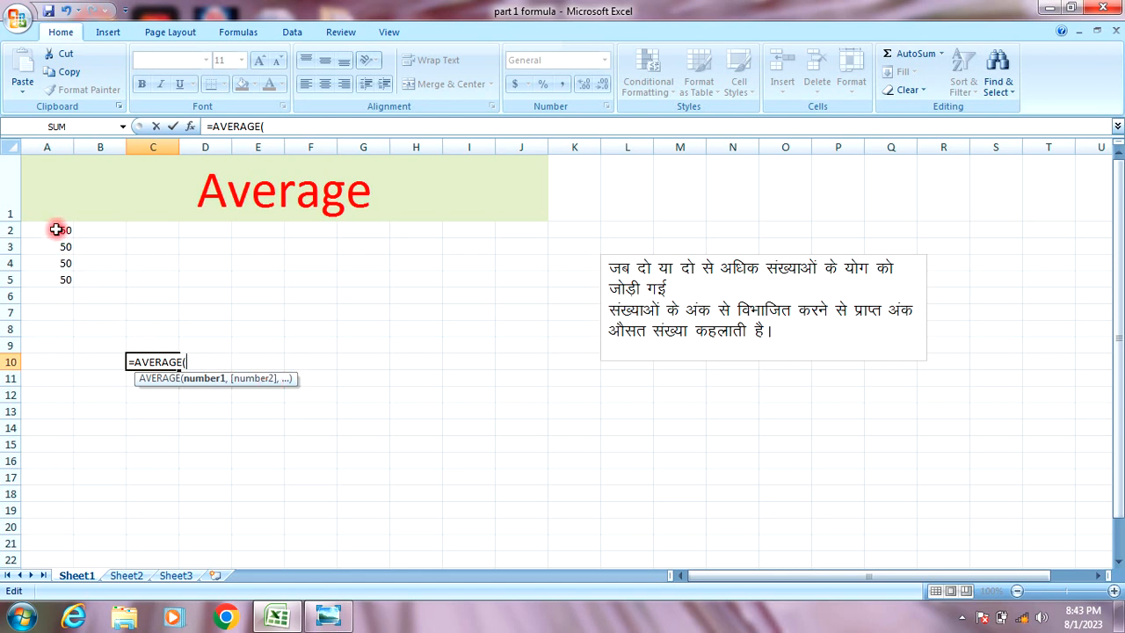
drag(55, 229, 49, 282)
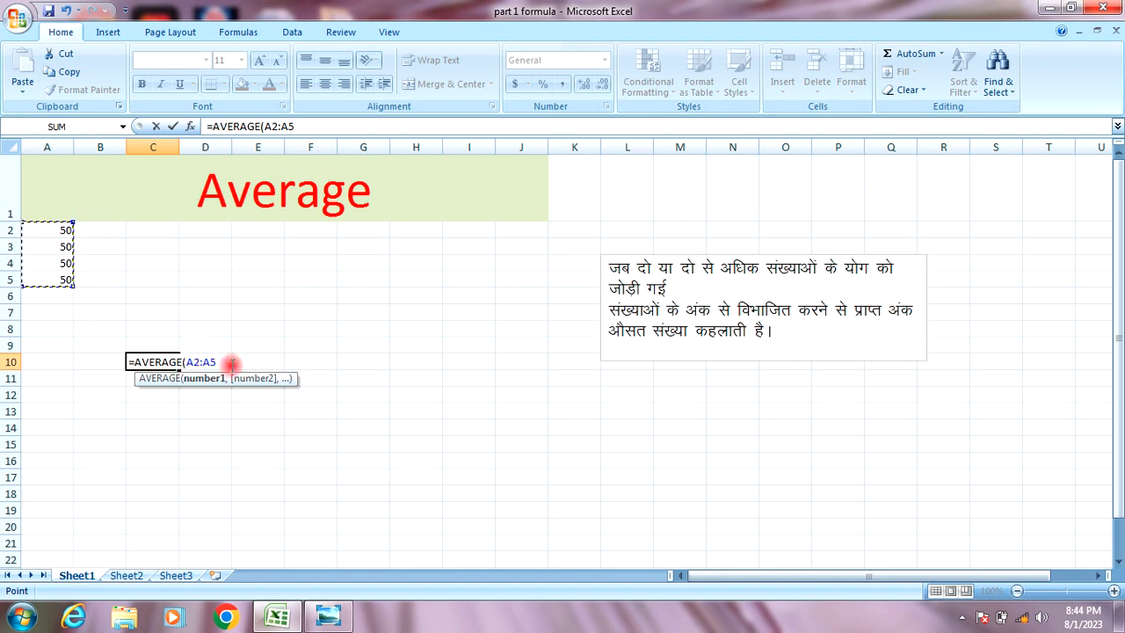
text())
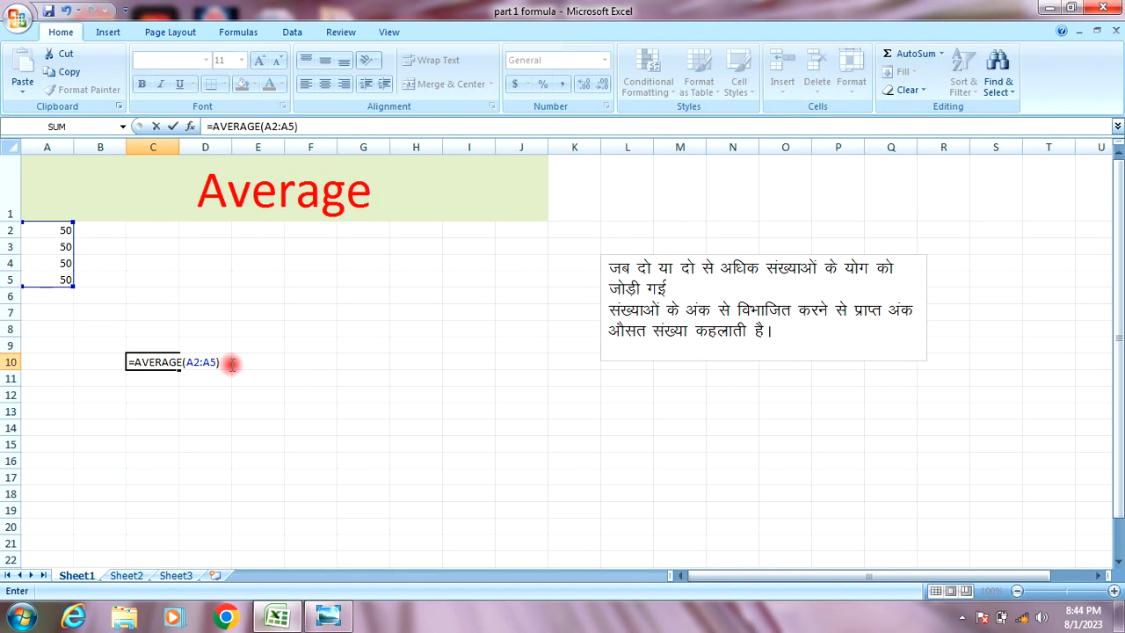
key(Return)
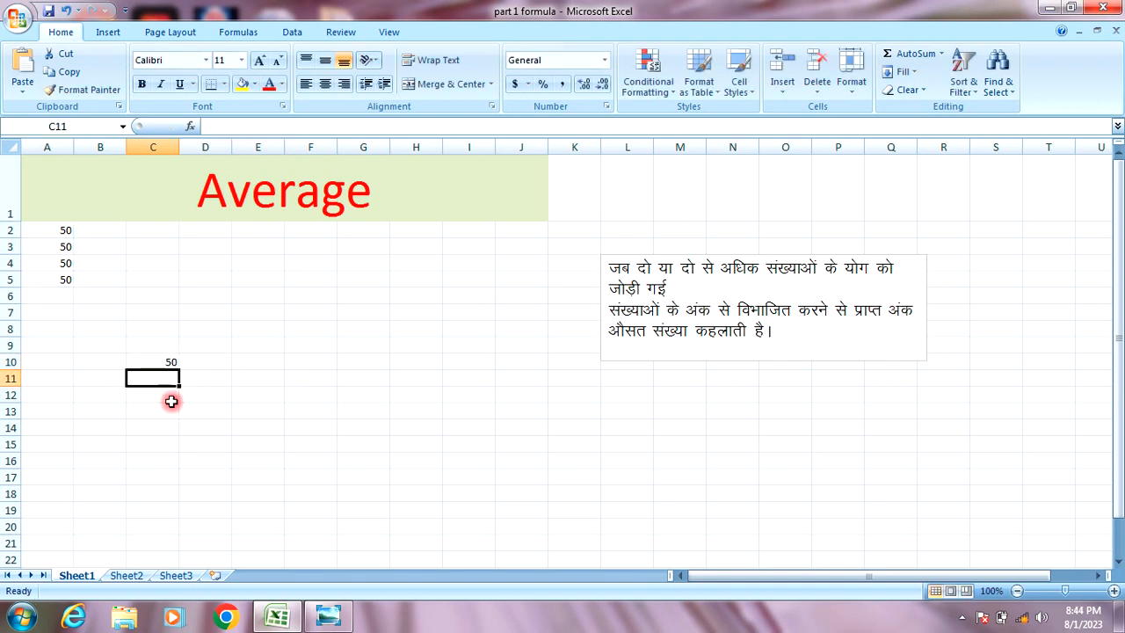
Check the formula in C10, then enter 200 in cell E5.
click(169, 361)
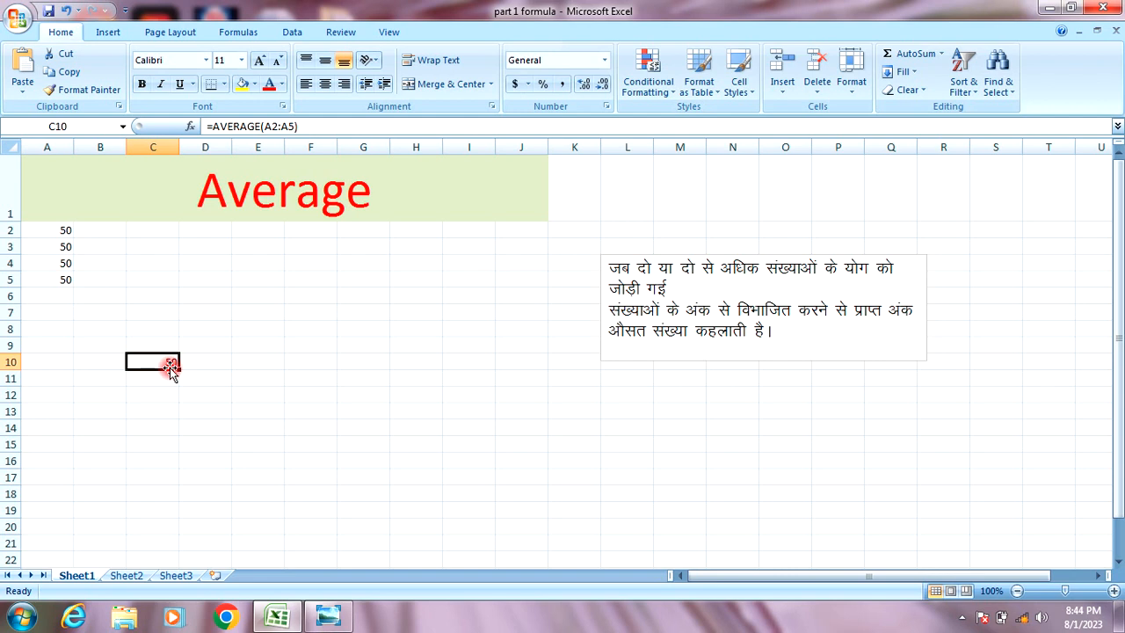
click(303, 357)
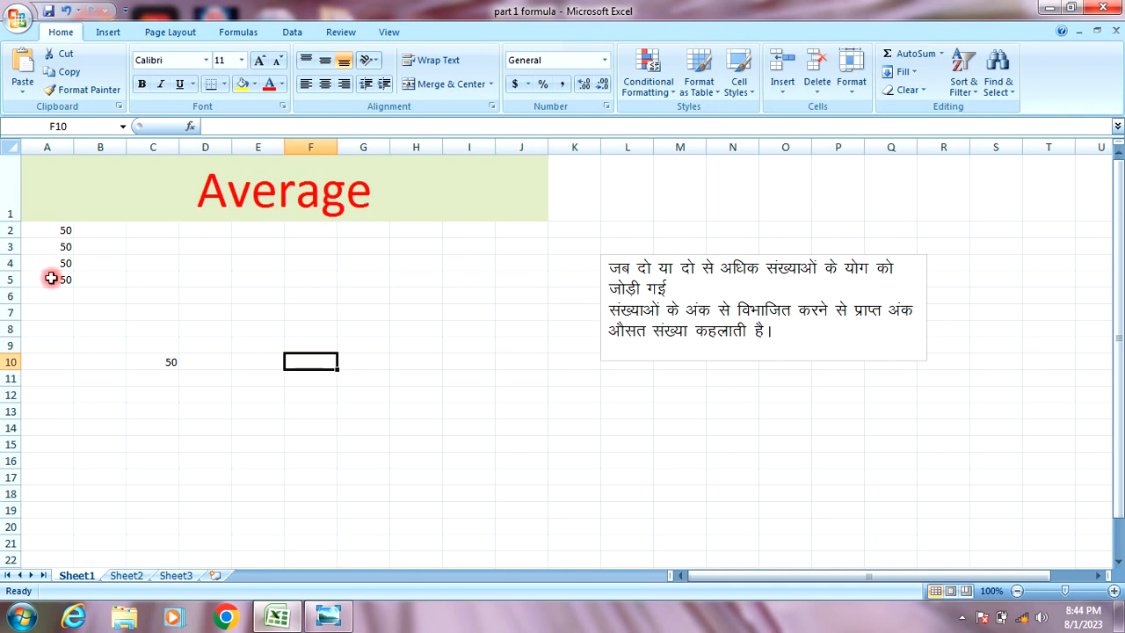
click(241, 280)
text(200)
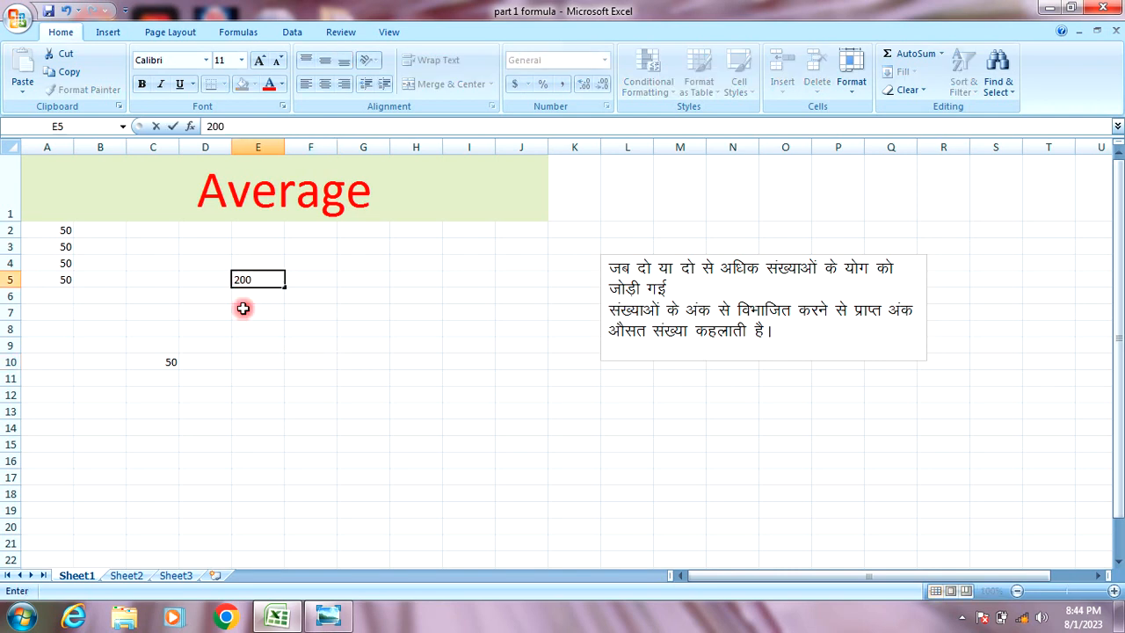
click(242, 308)
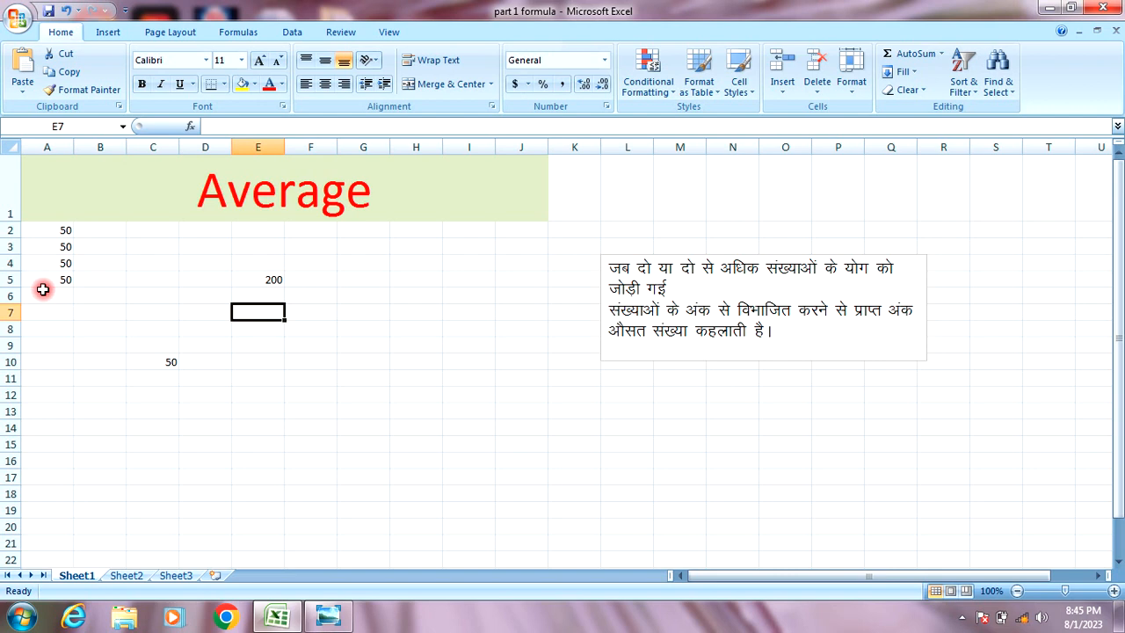
click(267, 280)
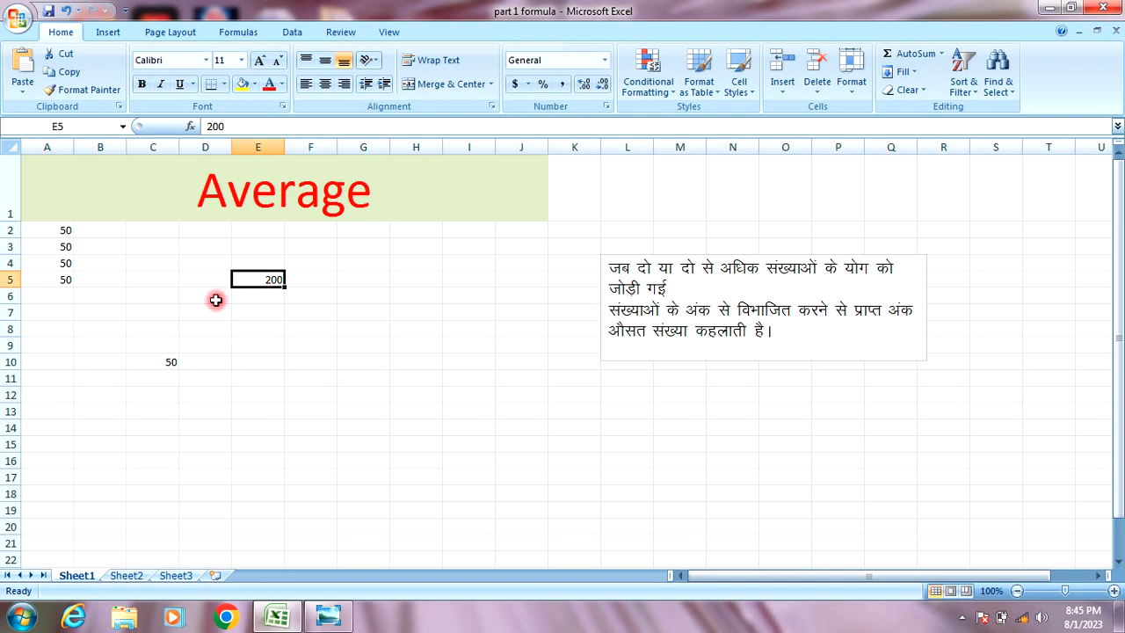
Select the data block A2:F11.
drag(45, 221, 151, 387)
click(153, 422)
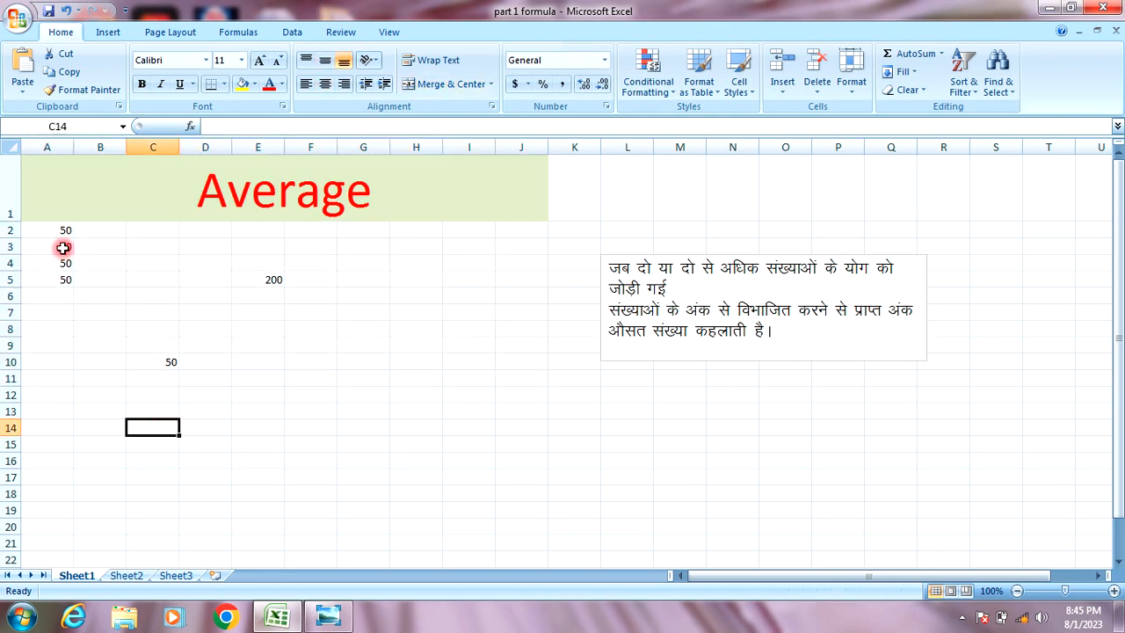
drag(50, 227, 303, 380)
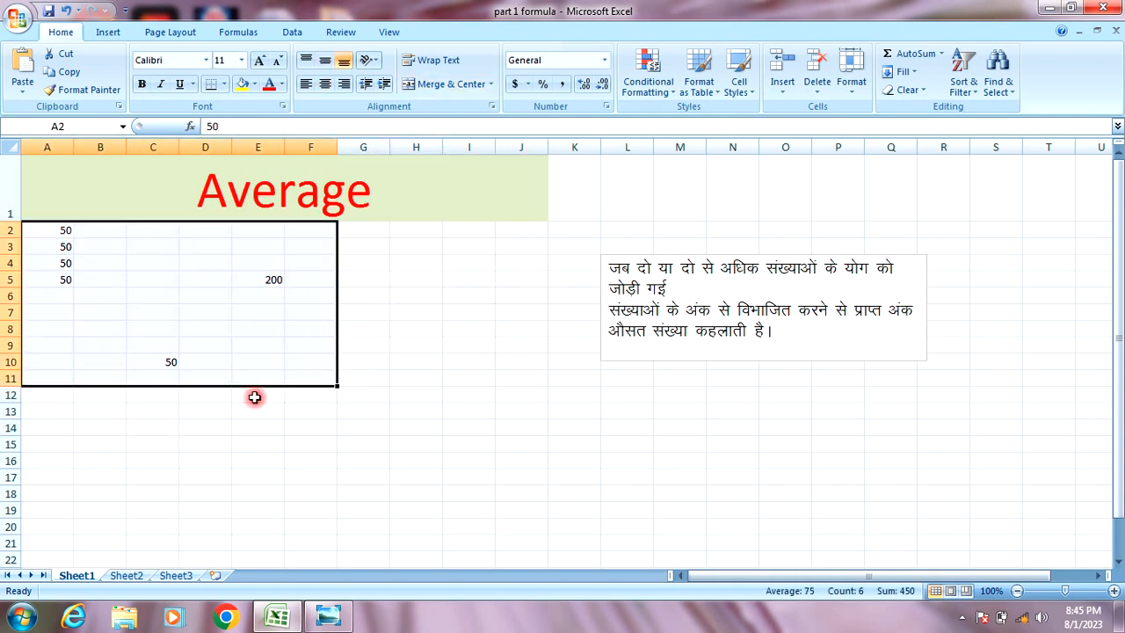
Clear A2:F11 and enter 80, 70, 90 and 60 down C2:C5.
key(Delete)
click(218, 410)
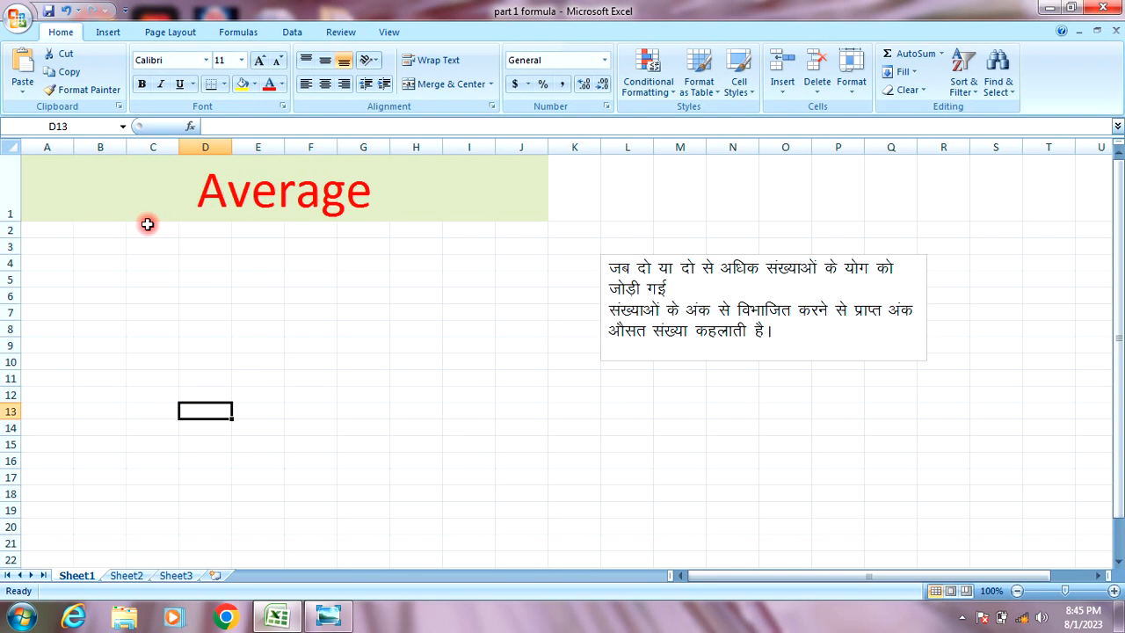
click(146, 225)
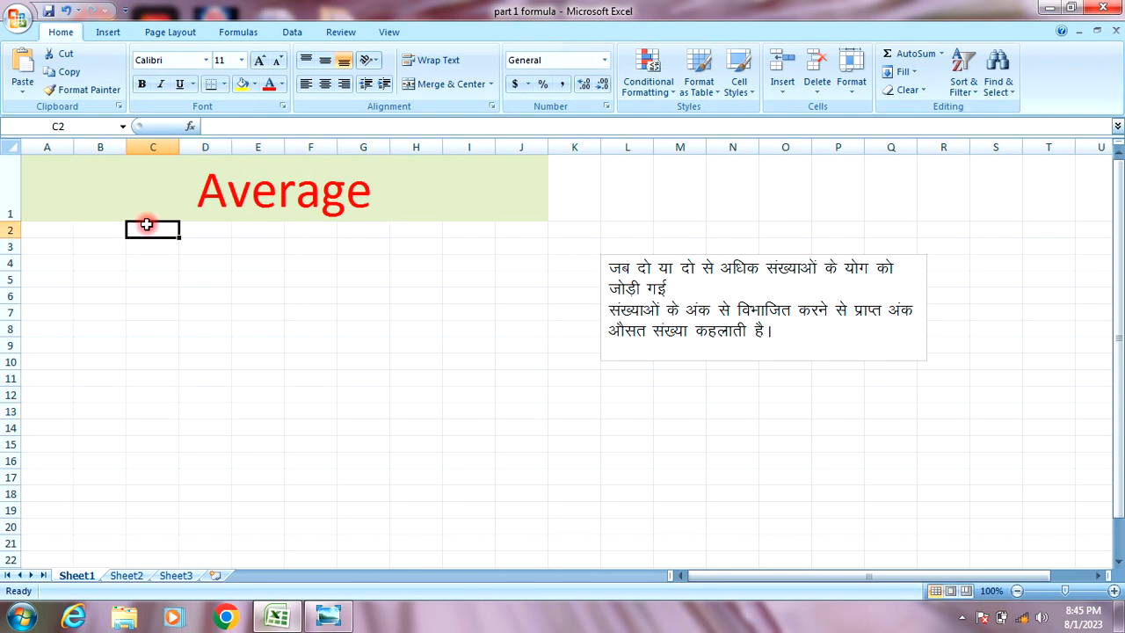
text(80)
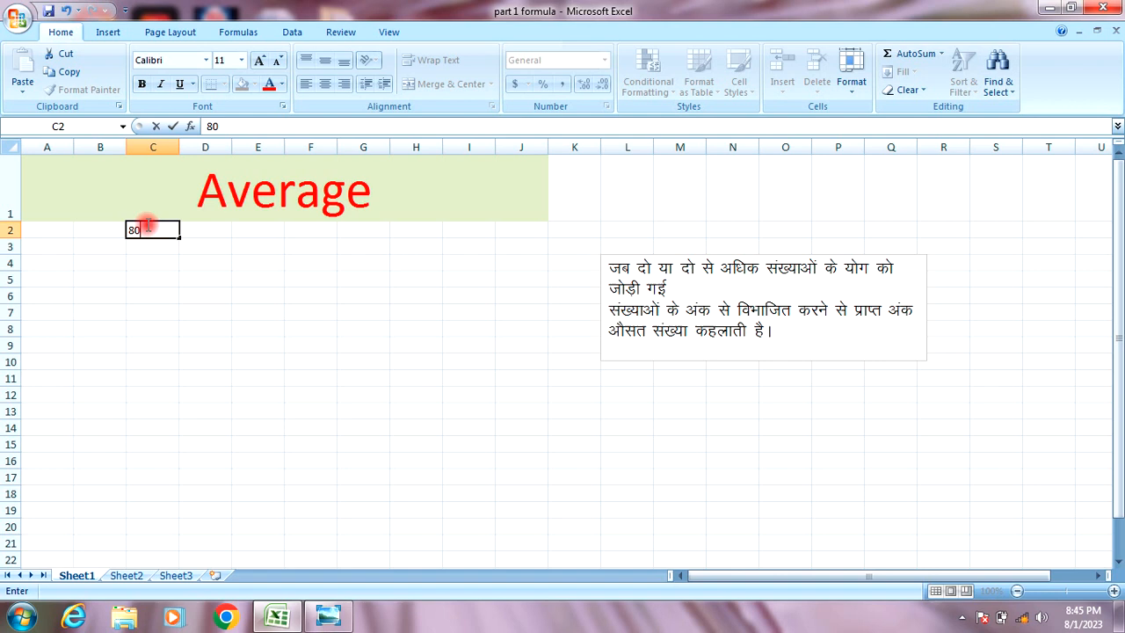
key(Return)
text(70)
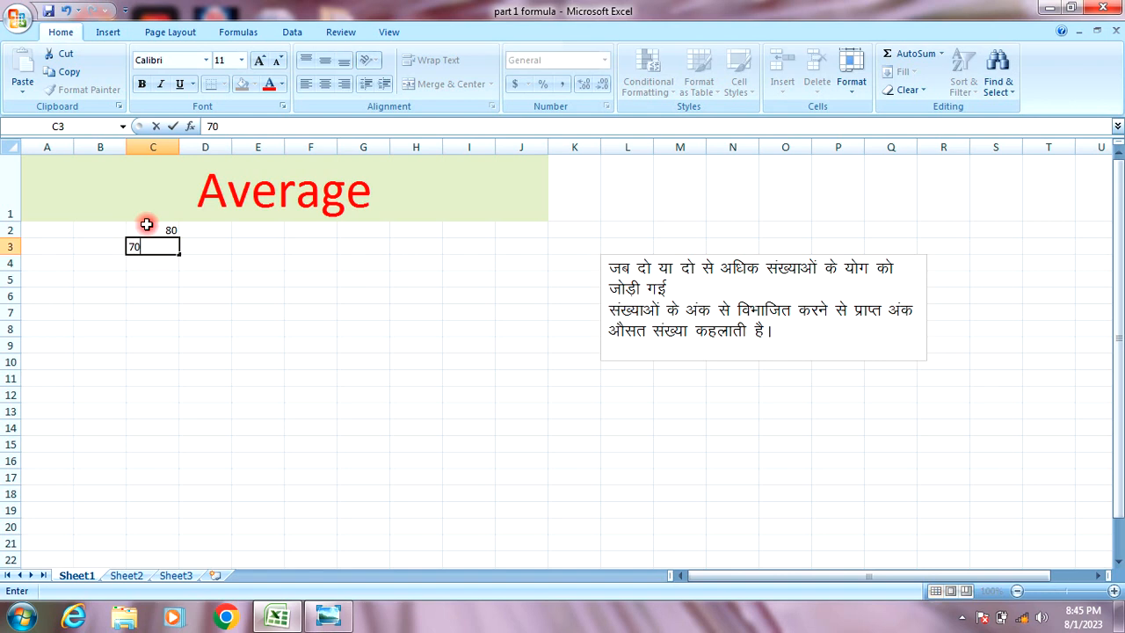
key(Return)
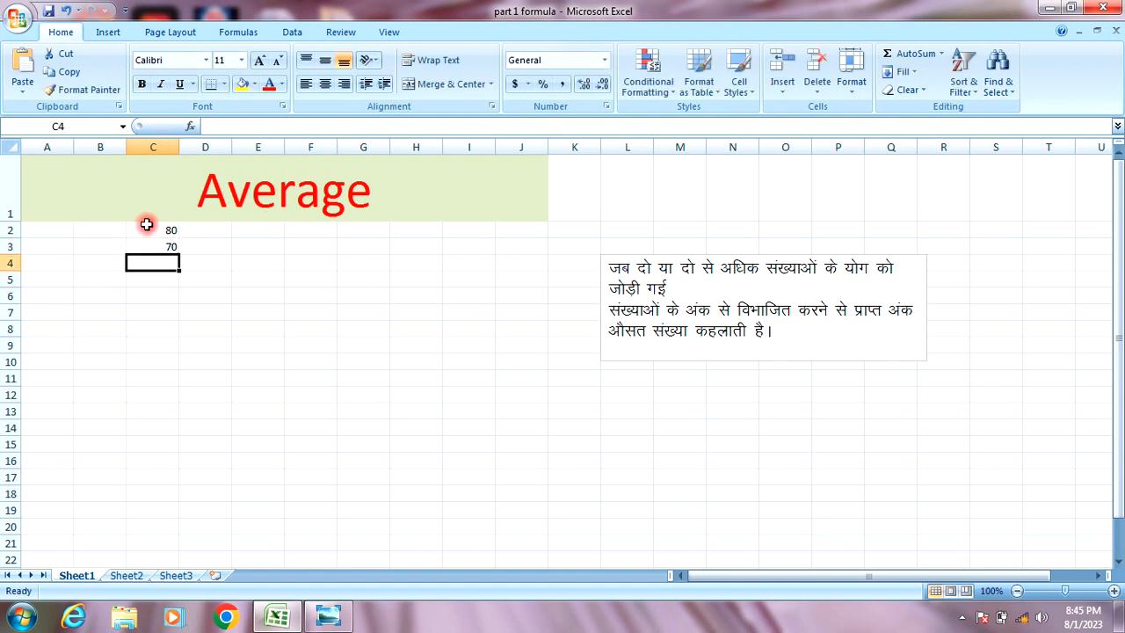
text(90)
key(Return)
text(60)
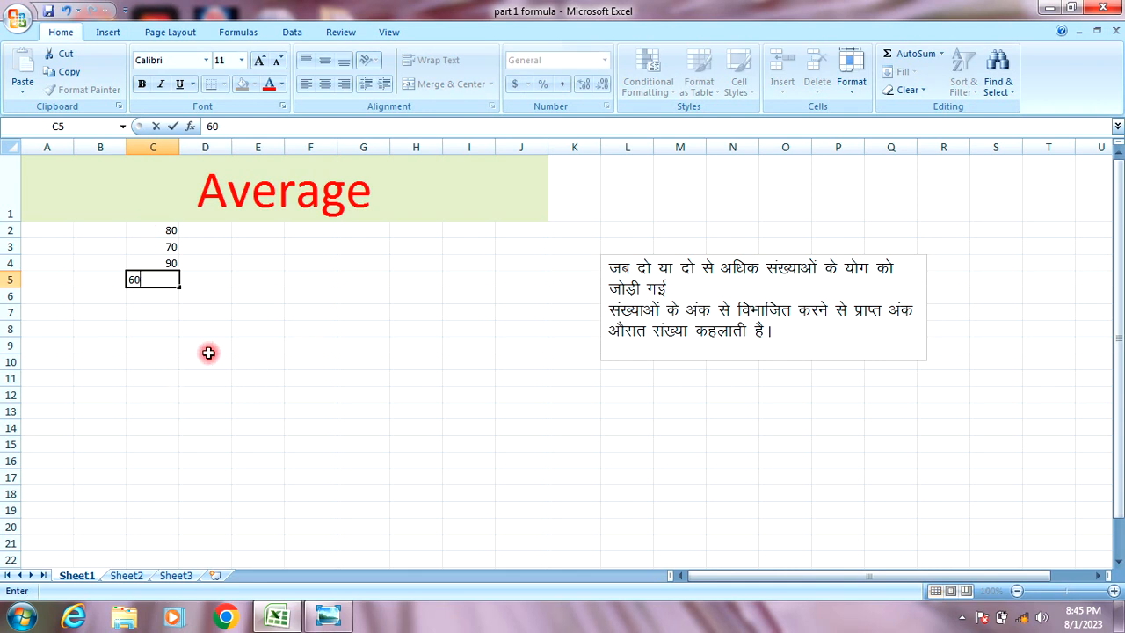
click(175, 348)
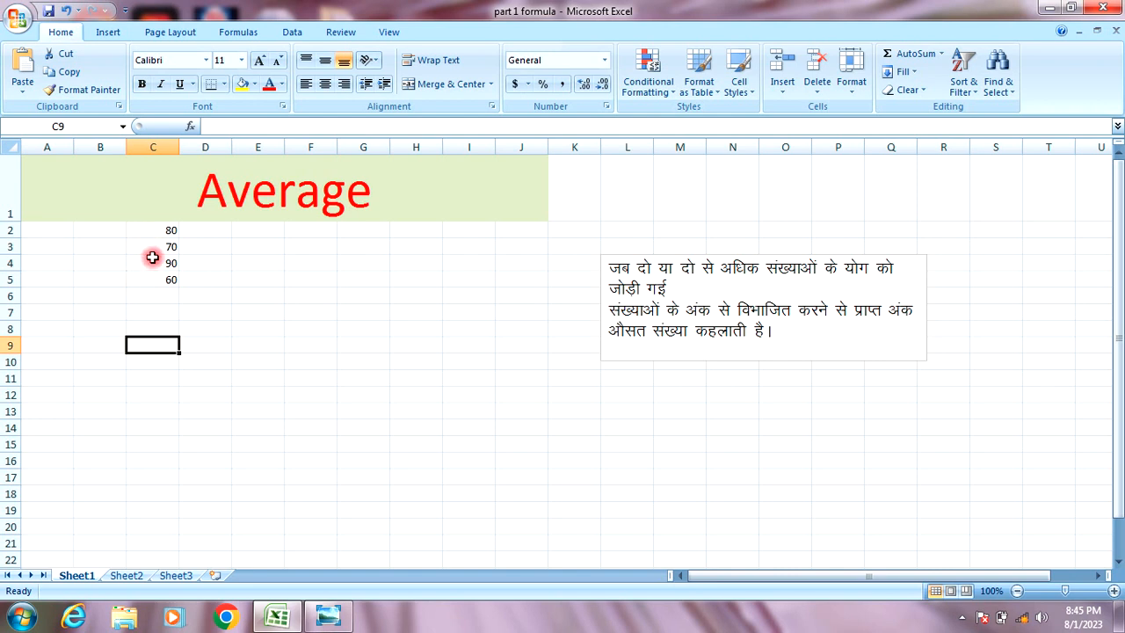
click(263, 308)
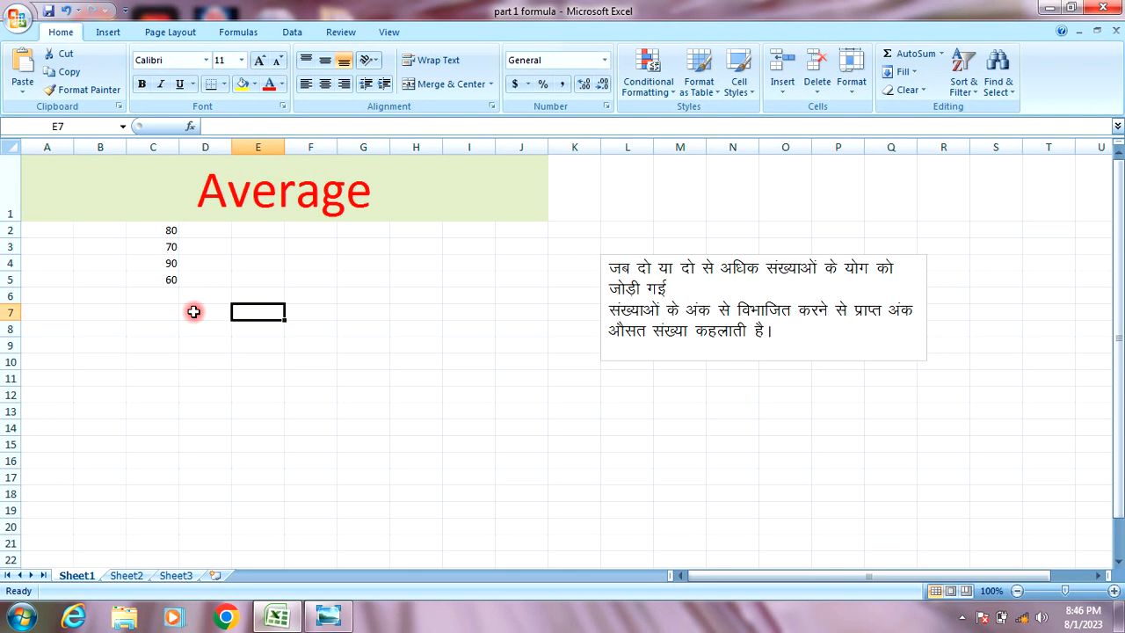
Enter =AVERAGE(C2:C5) in C7 showing 75, then switch to the Sum sheet.
click(150, 318)
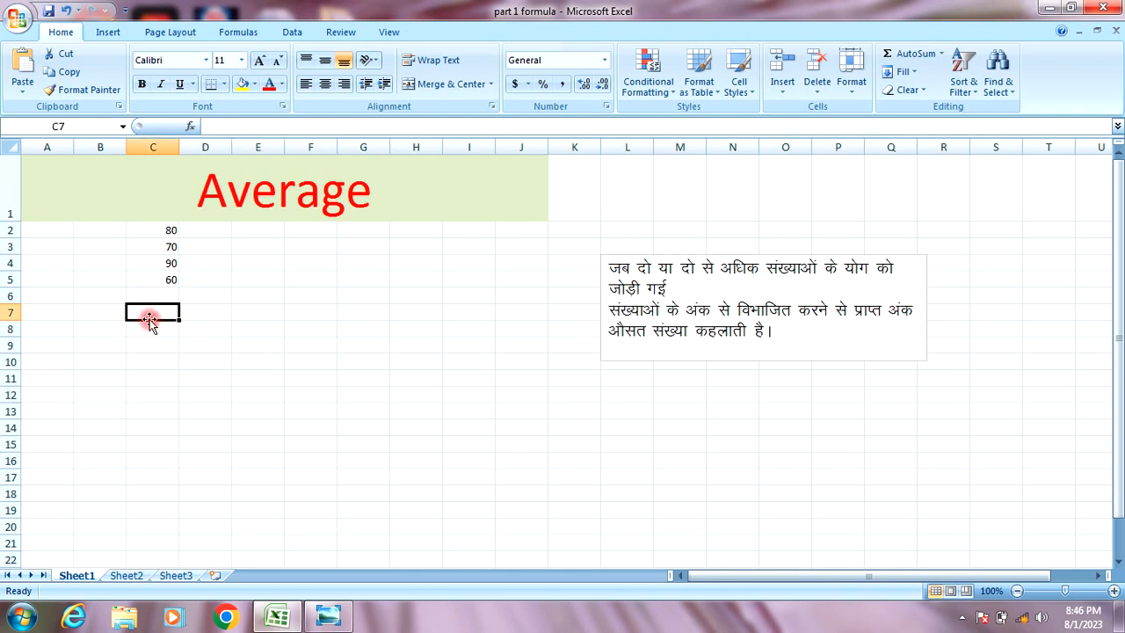
text(=aver)
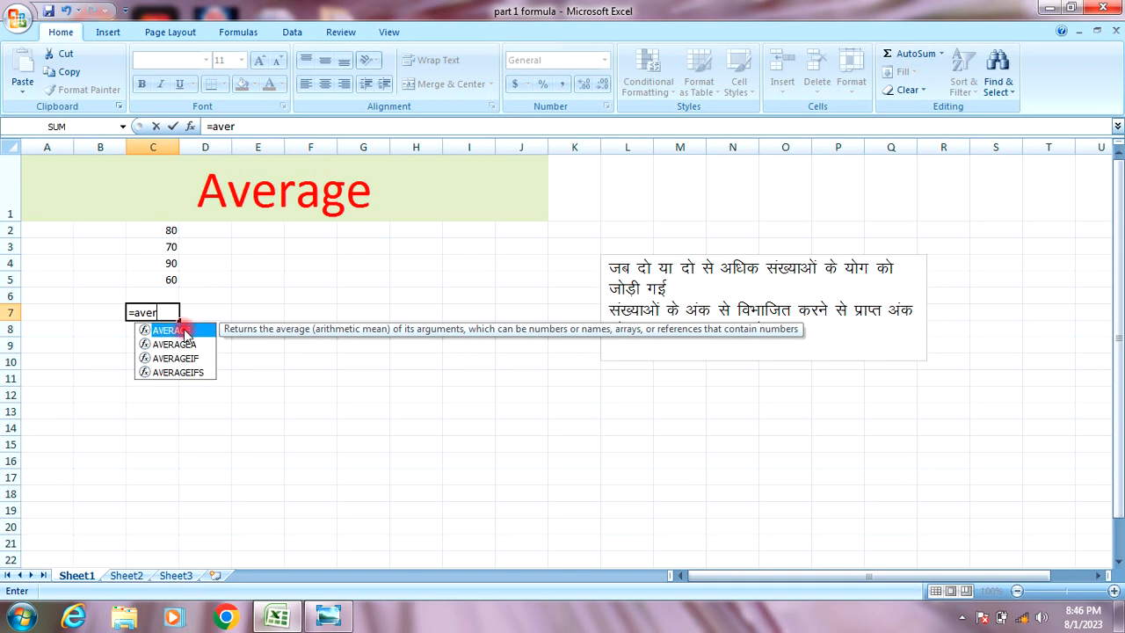
double_click(184, 330)
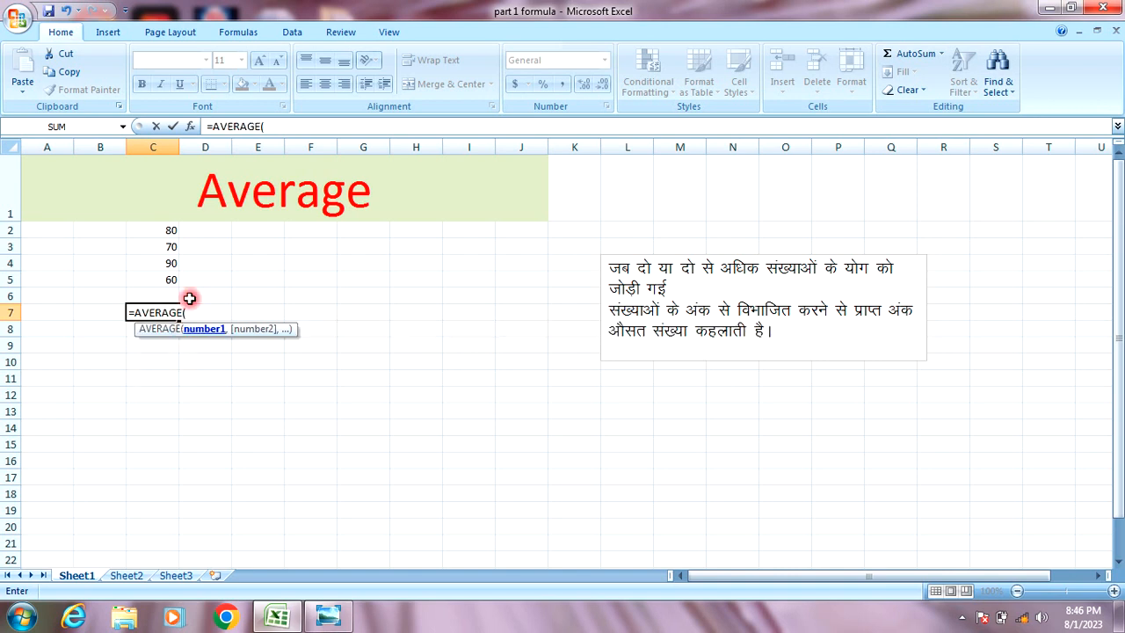
click(155, 230)
drag(154, 230, 153, 283)
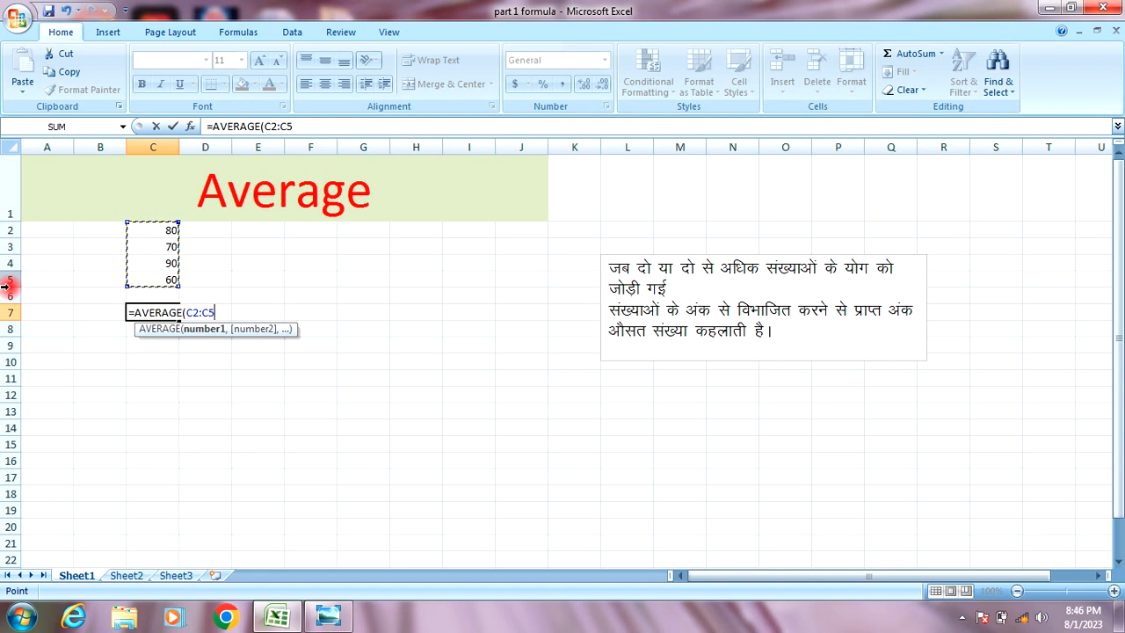
text())
key(Return)
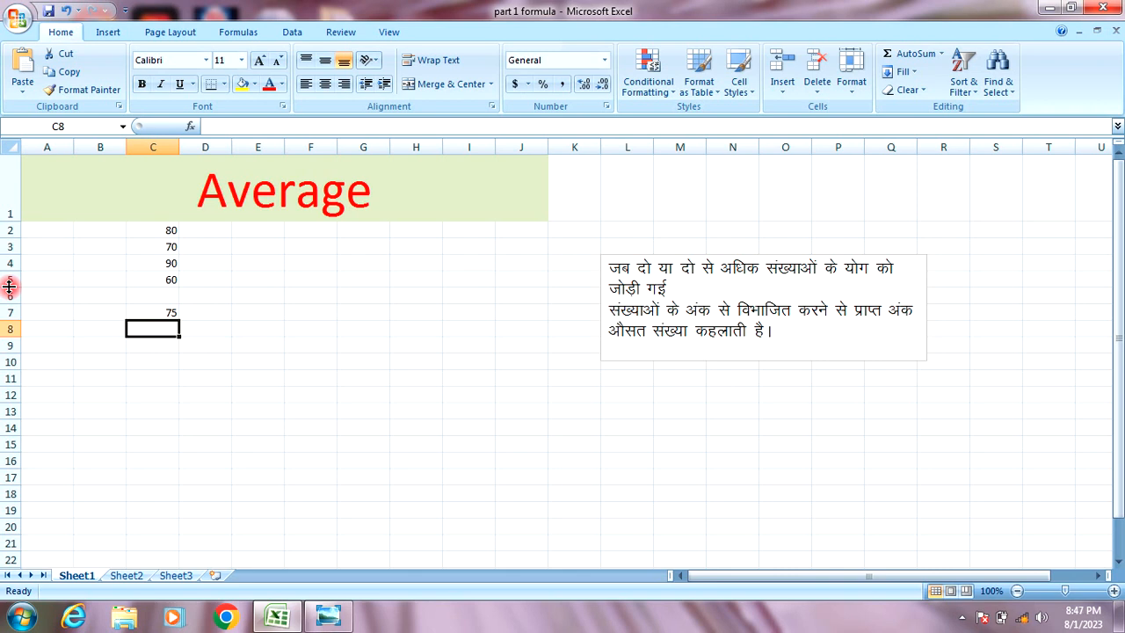
click(130, 576)
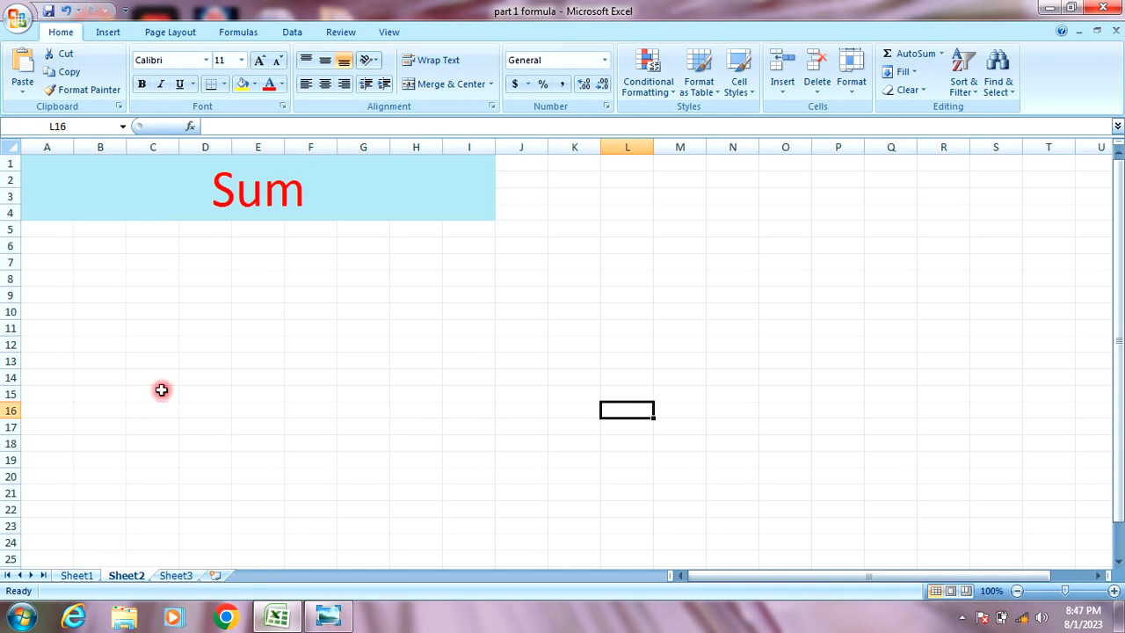
Enter 50, 70, 45, 35, 80, 92, 49 and 52 down B5:B12.
click(100, 230)
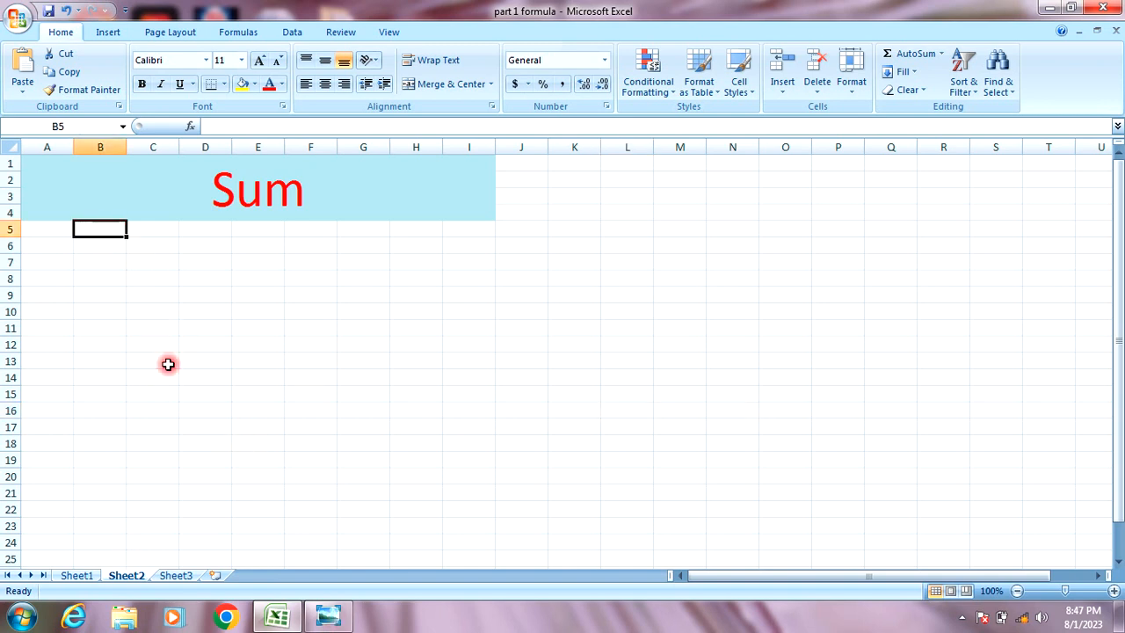
text(50)
key(Return)
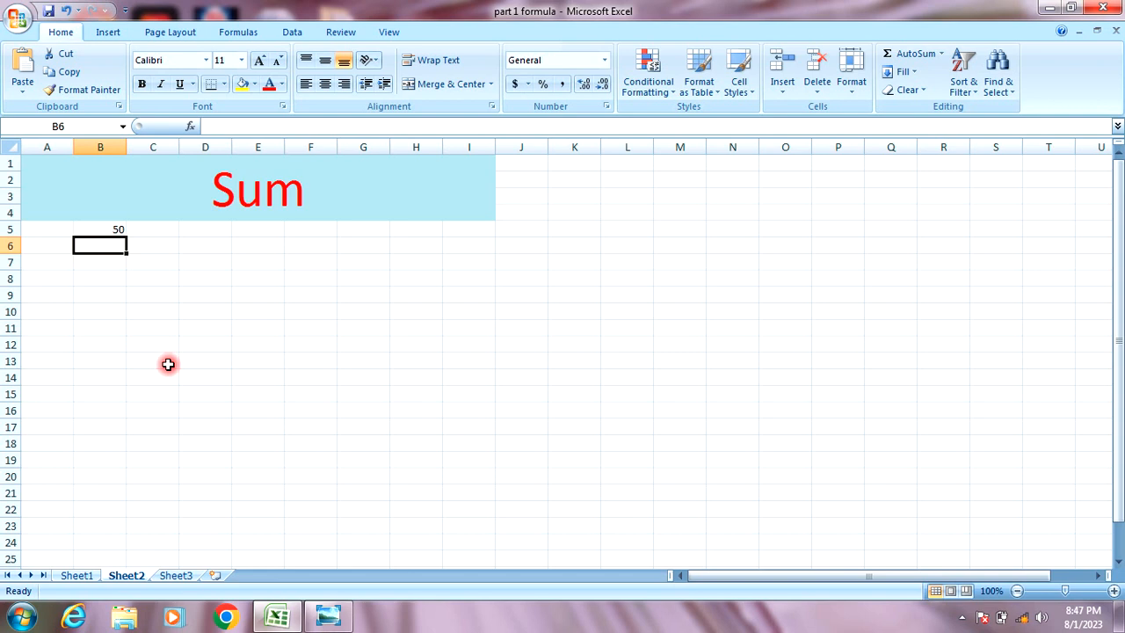
text(70)
key(Return)
text(45)
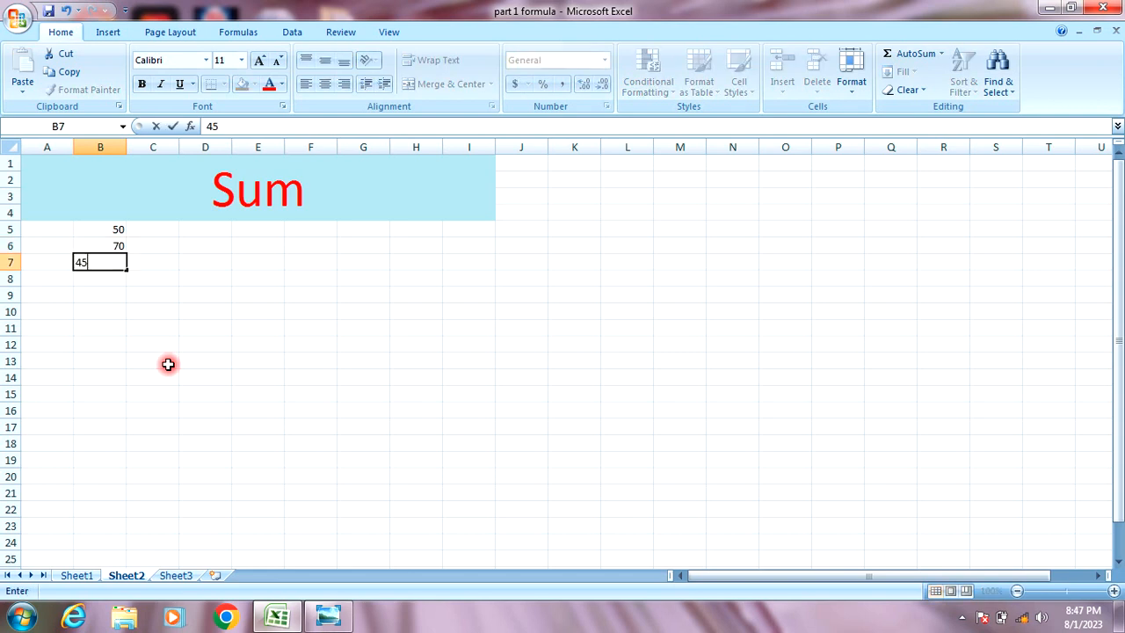
key(Return)
text(35)
key(Return)
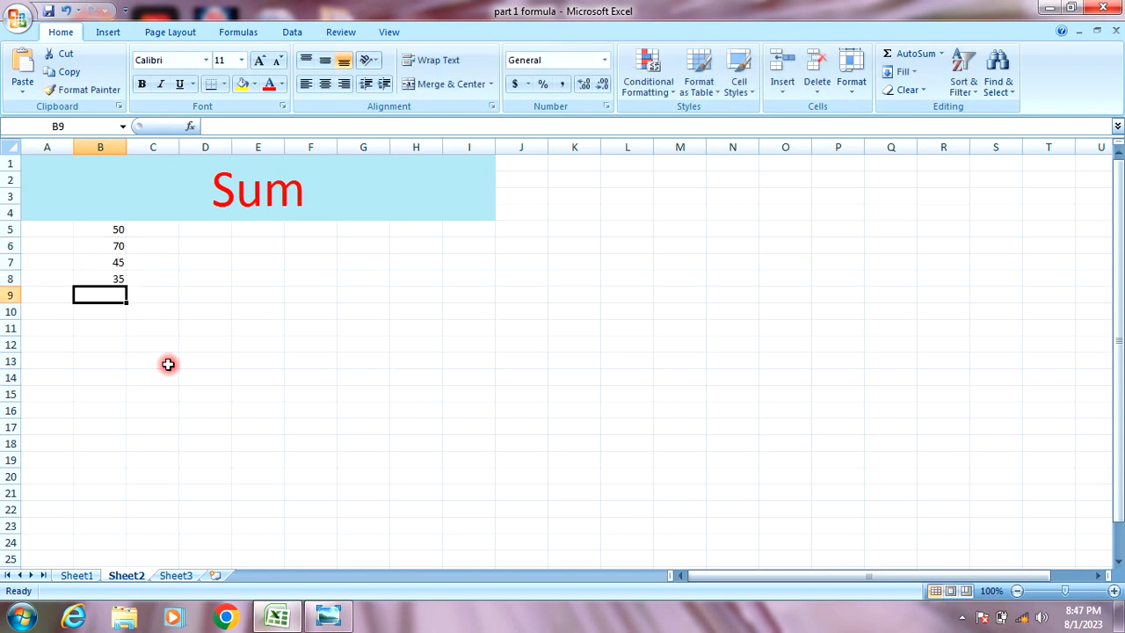
text(80)
key(Return)
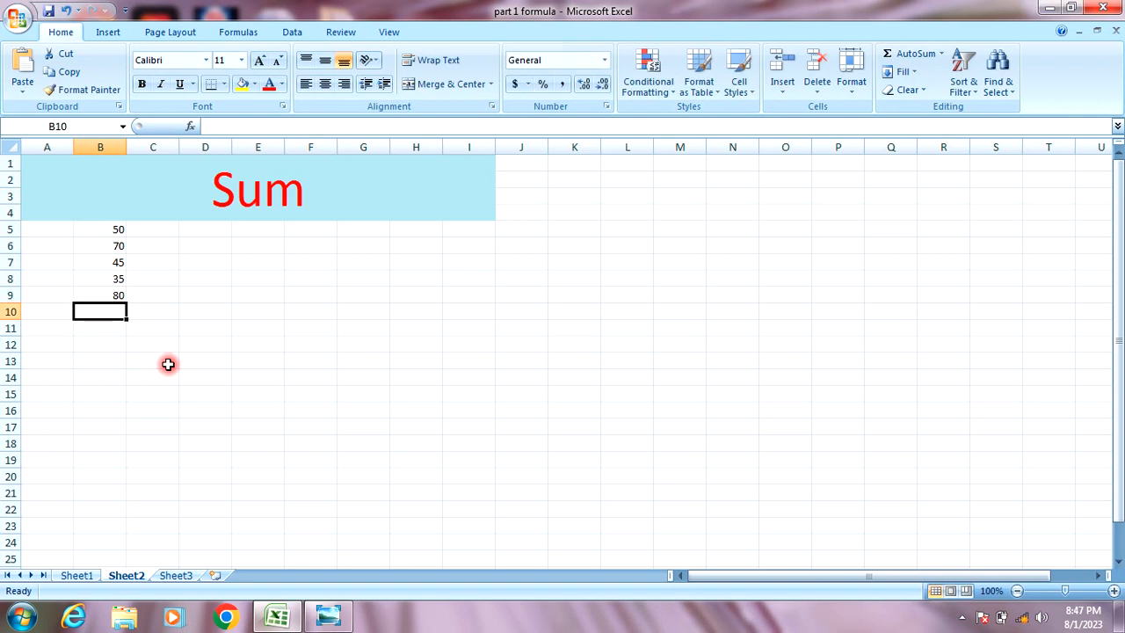
text(92)
key(Return)
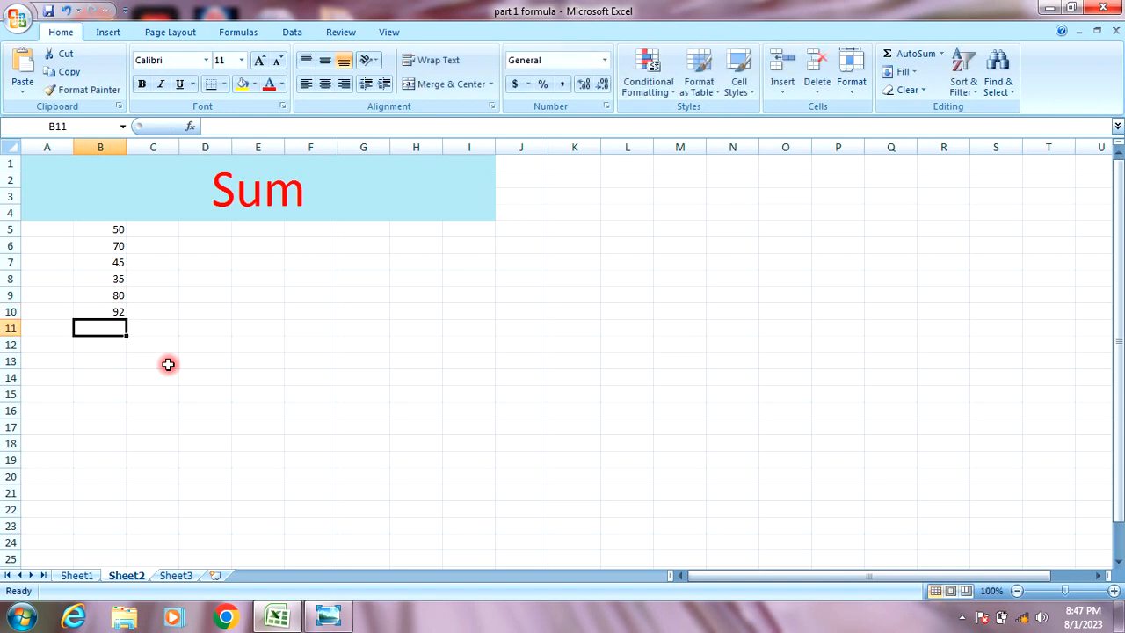
text(49)
key(Return)
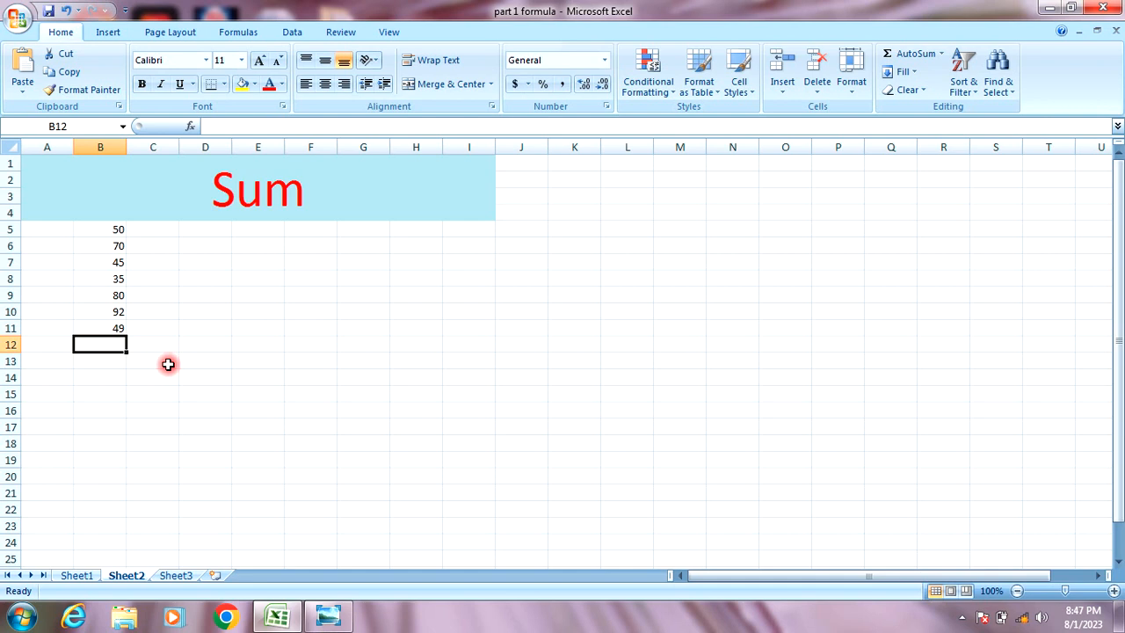
text(52)
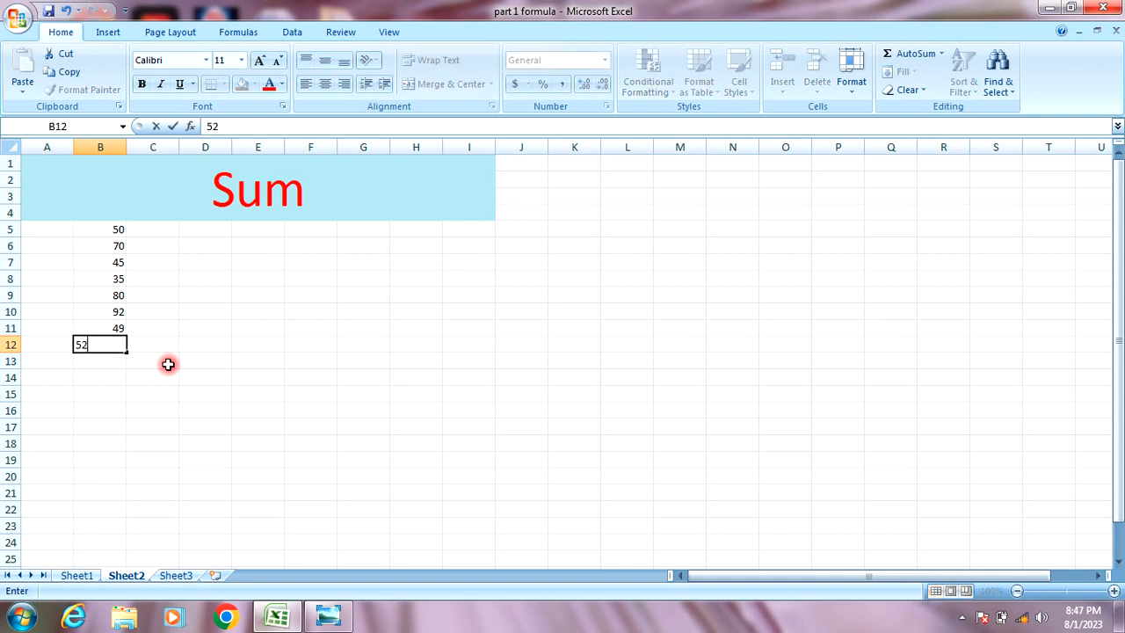
click(156, 394)
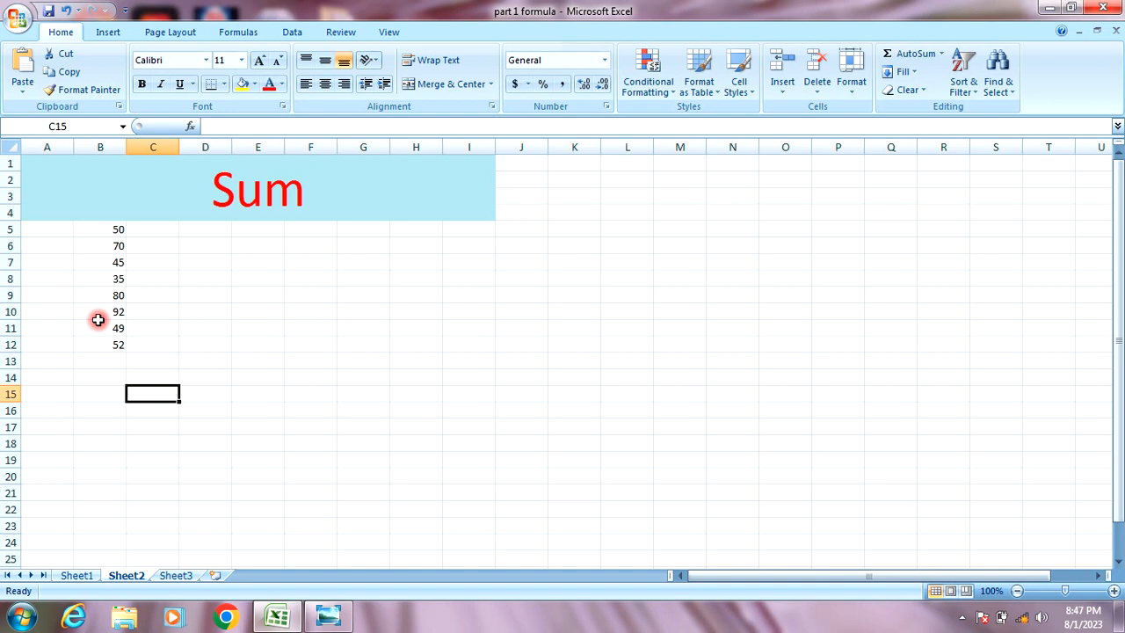
In D14, start the formula =SUM(b5: using the SUM suggestion.
click(194, 375)
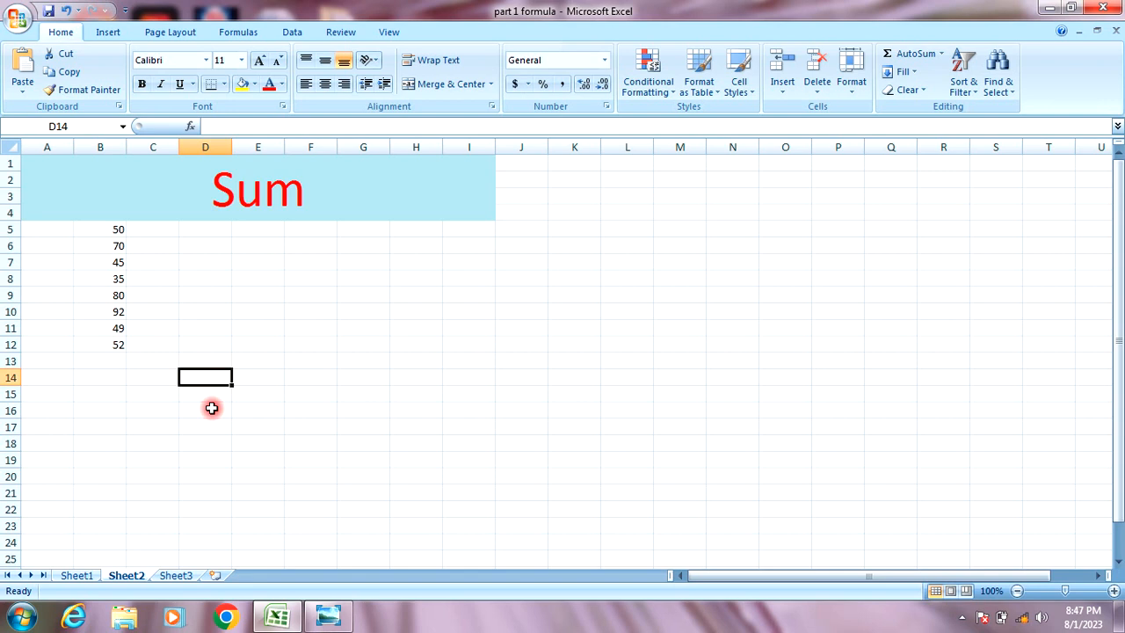
text(=)
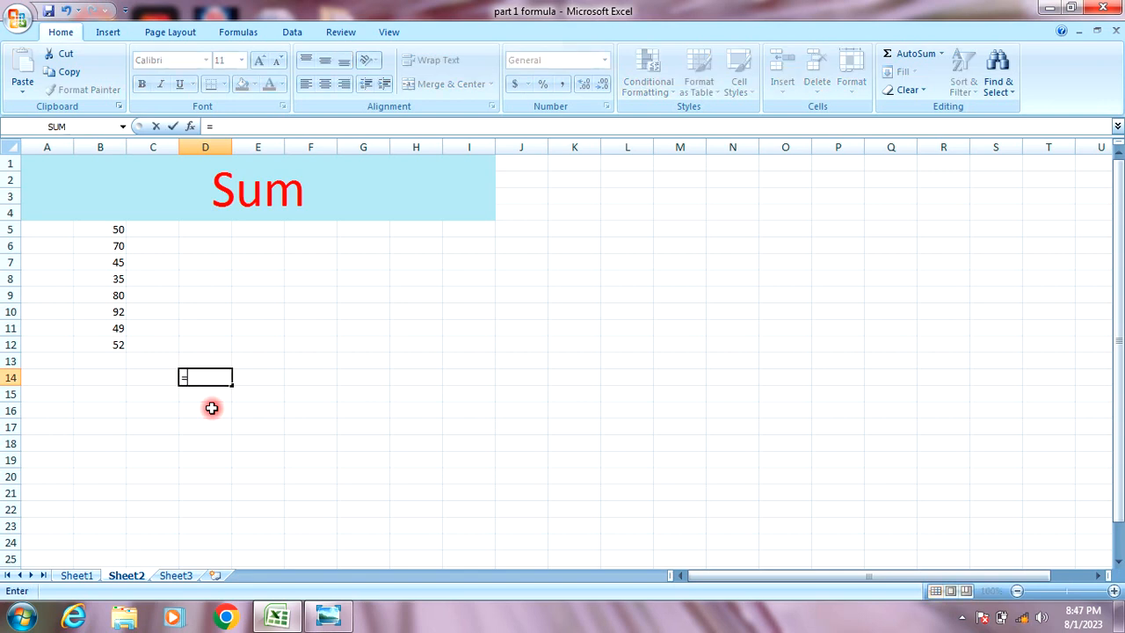
text(sum)
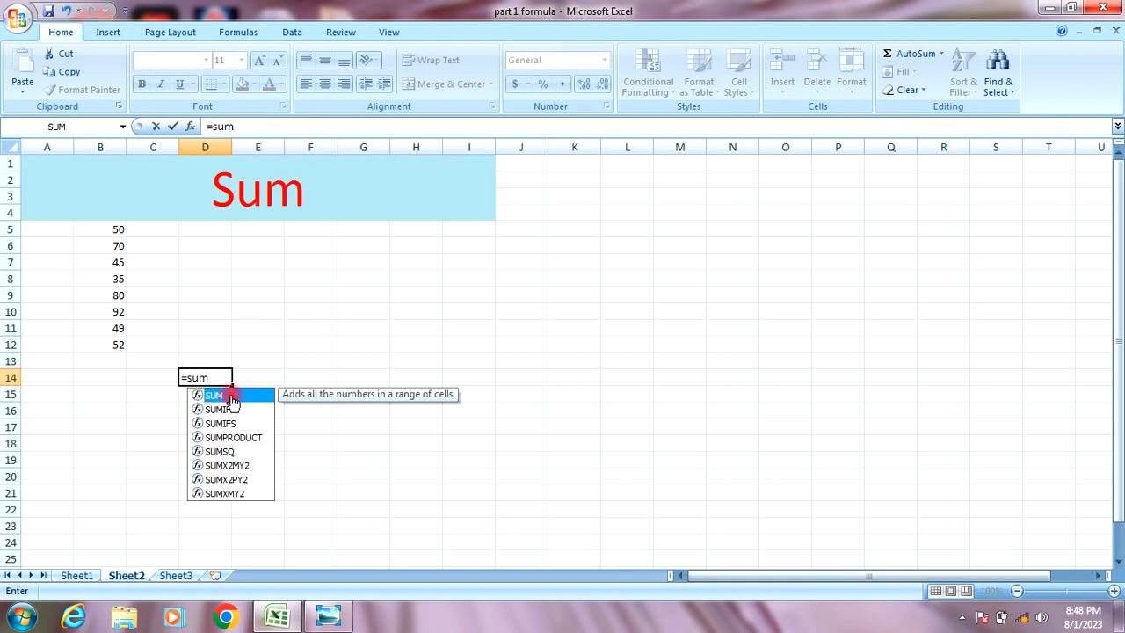
double_click(230, 395)
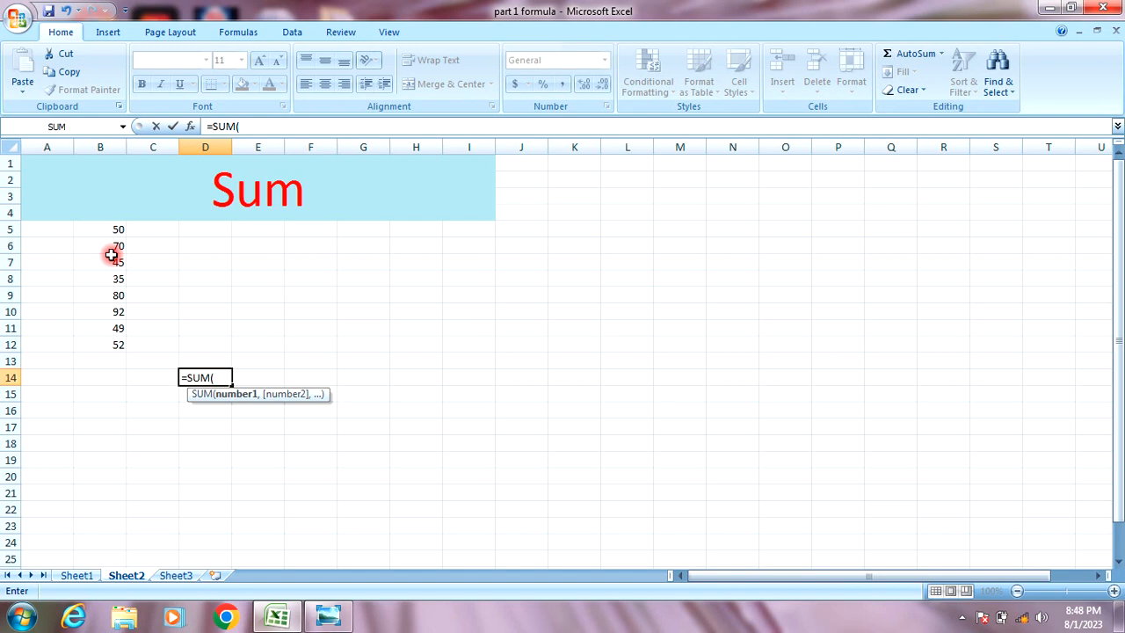
text(b)
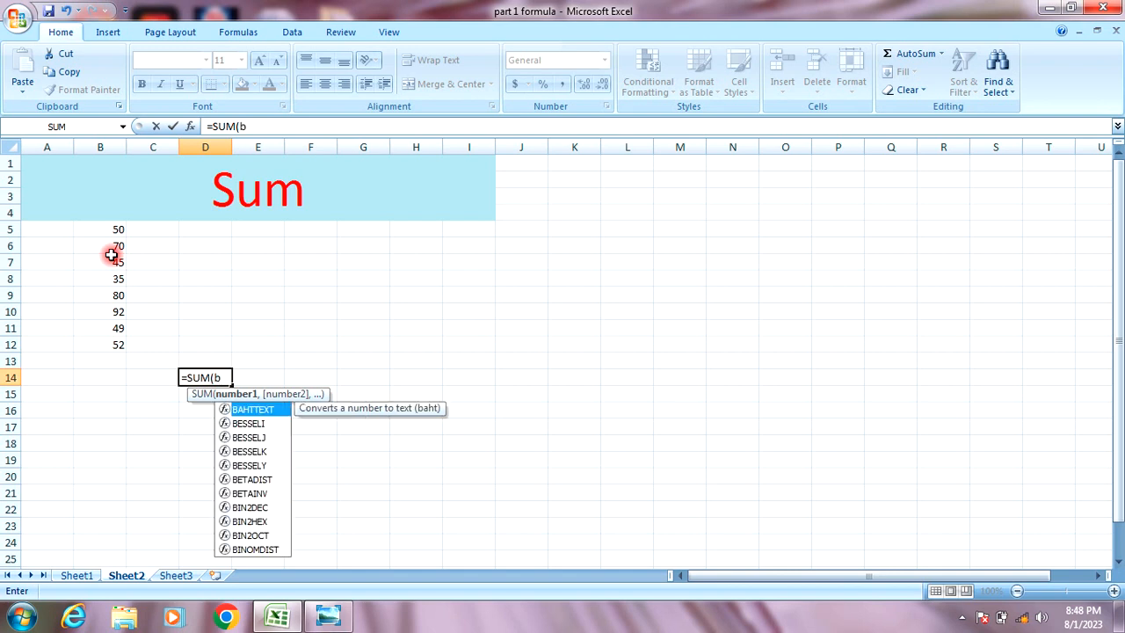
text(5)
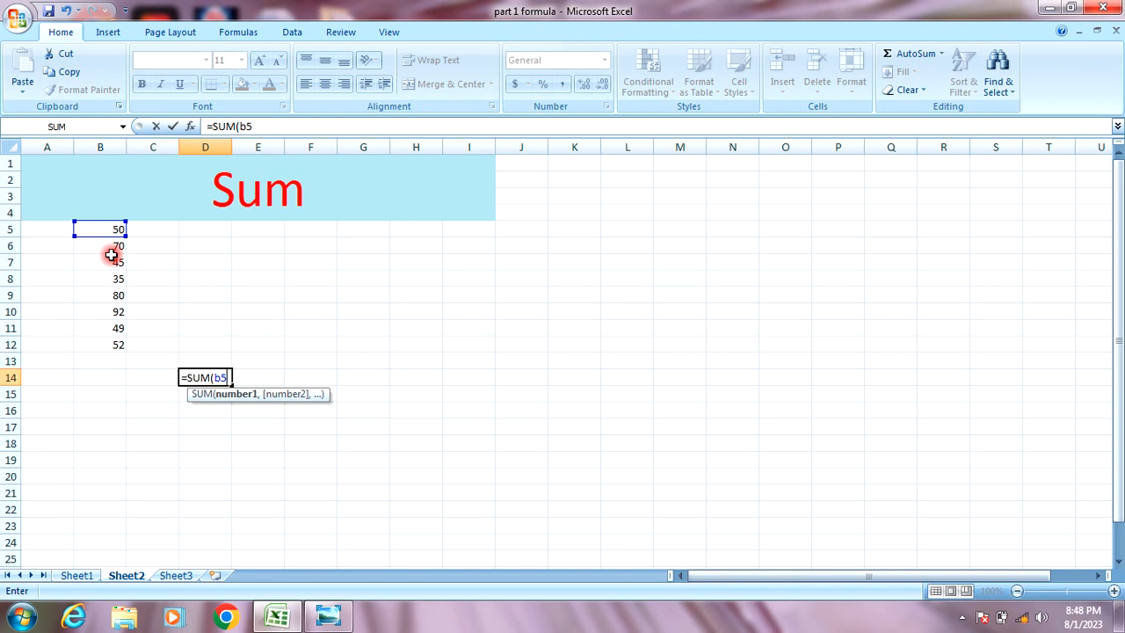
text(:)
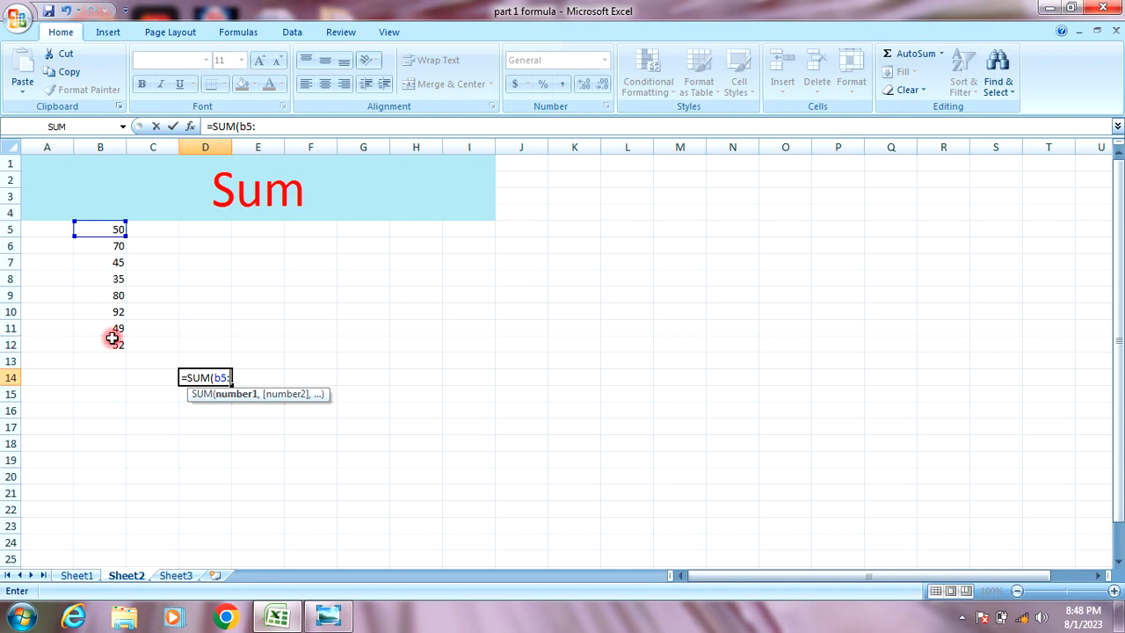
text(b12)
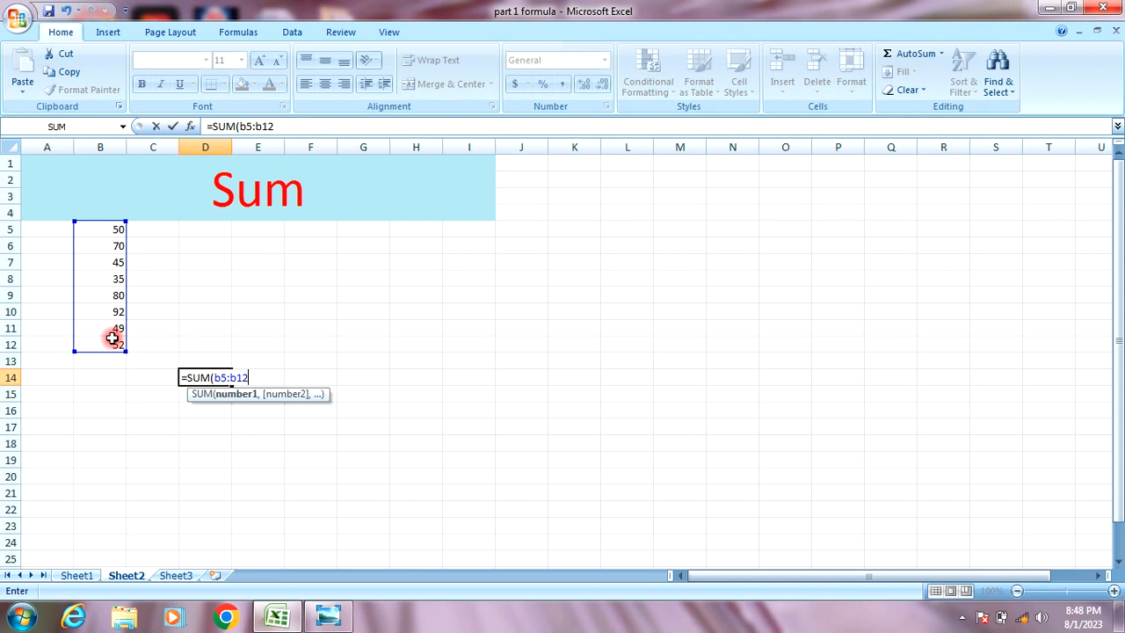
key(BackSpace)
key(BackSpace)
key(BackSpace)
key(BackSpace)
key(BackSpace)
key(BackSpace)
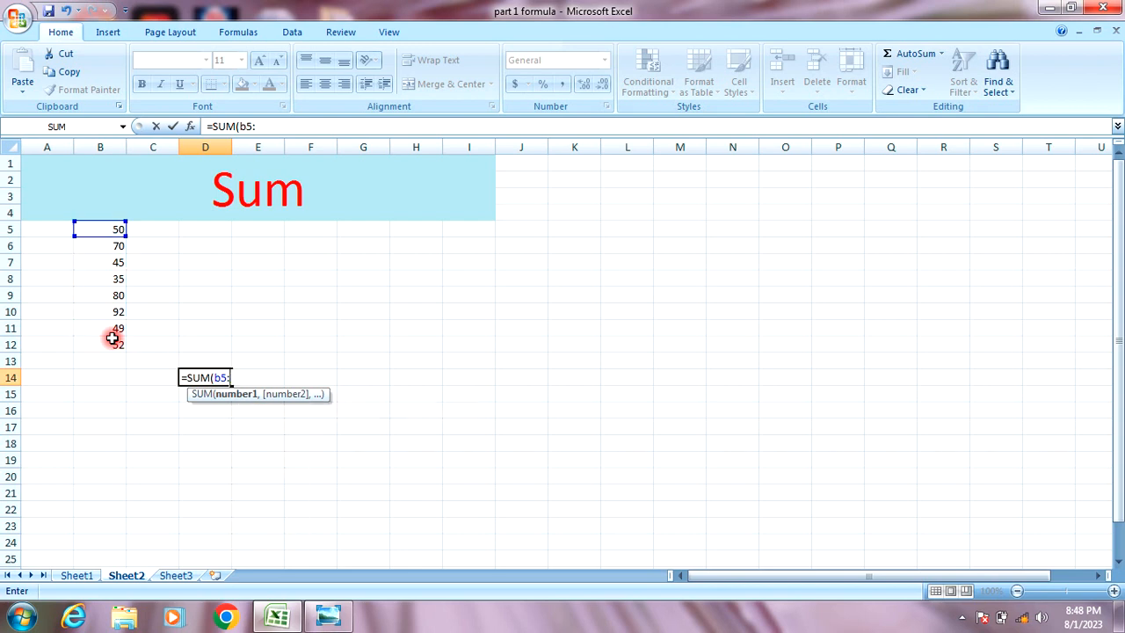
Complete =SUM(B5:B12) in D14 so it totals 473.
text(\)
key(BackSpace)
drag(114, 227, 105, 352)
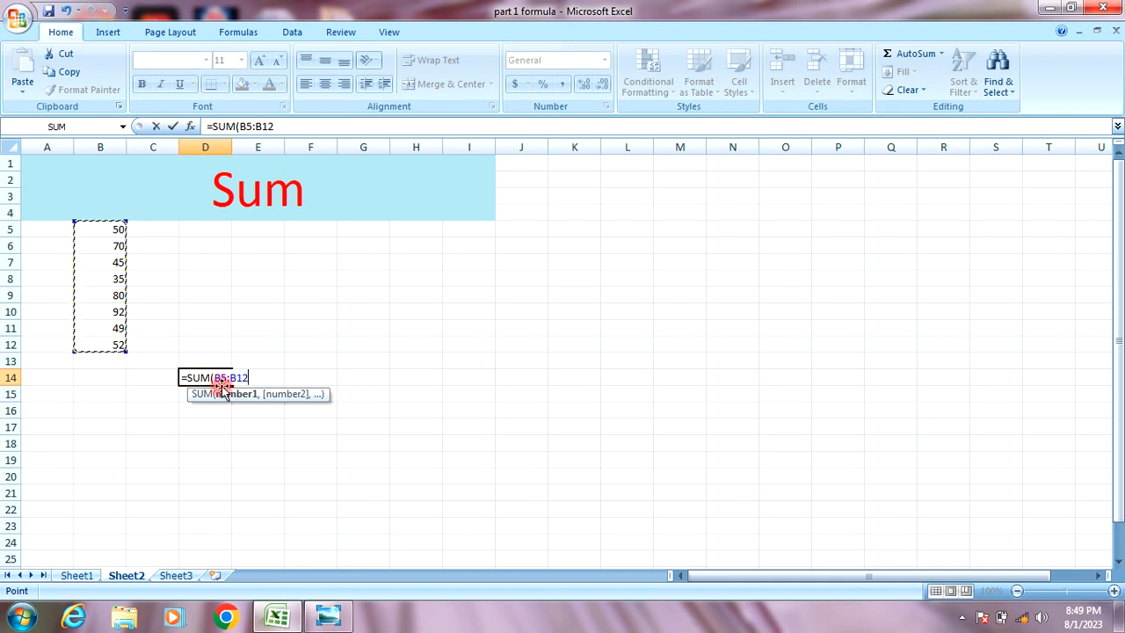
text())
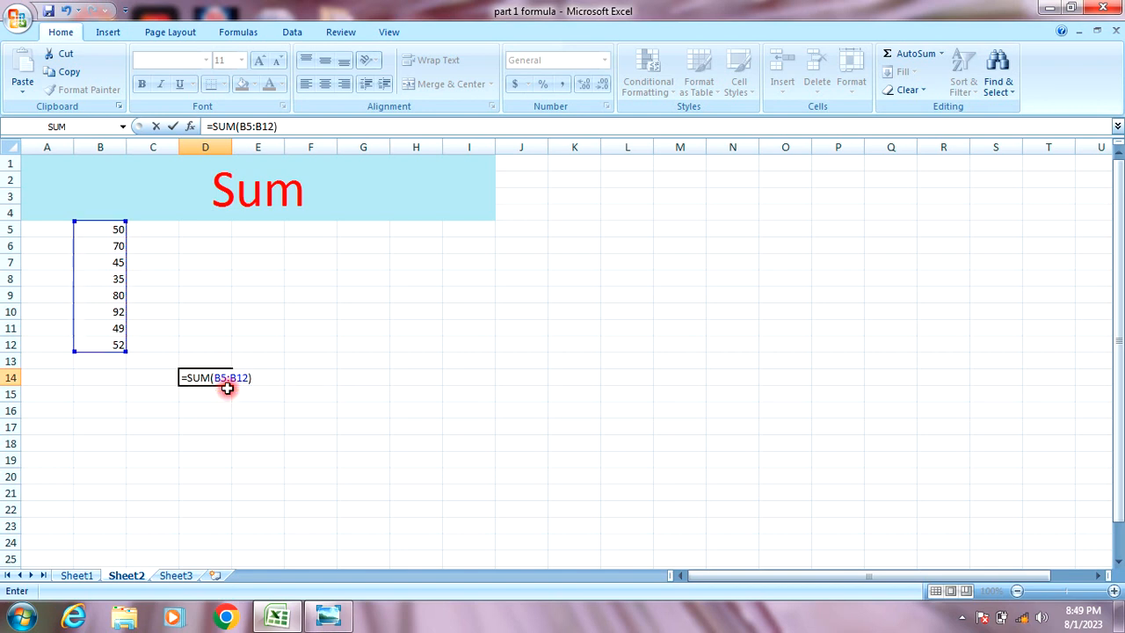
key(Return)
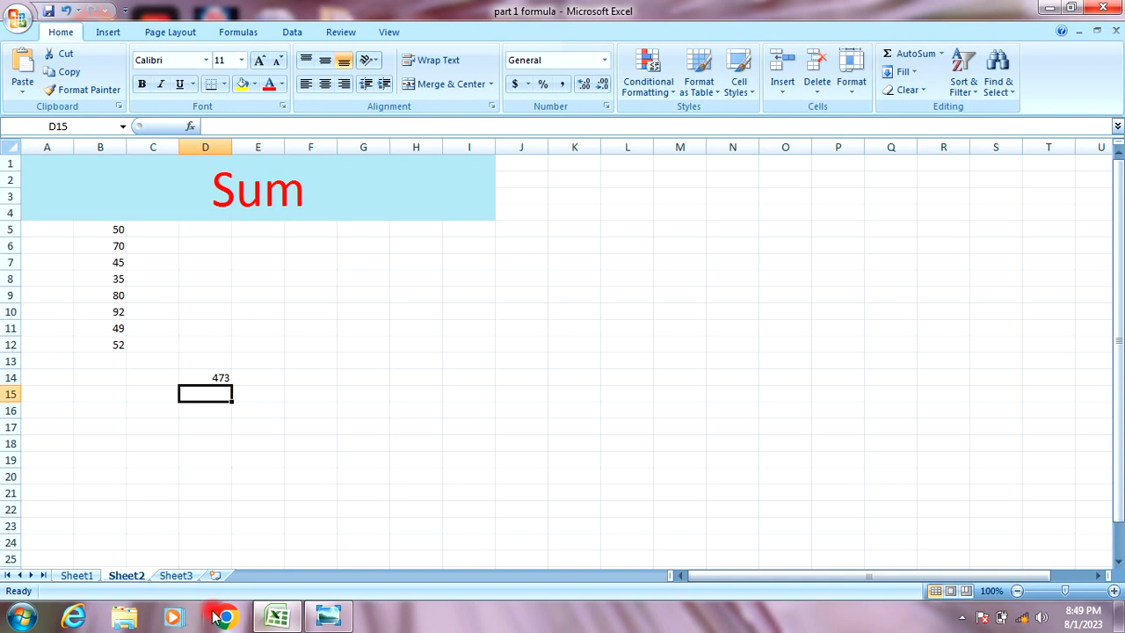
Switch to Sheet3, the Min & Max sheet.
click(174, 576)
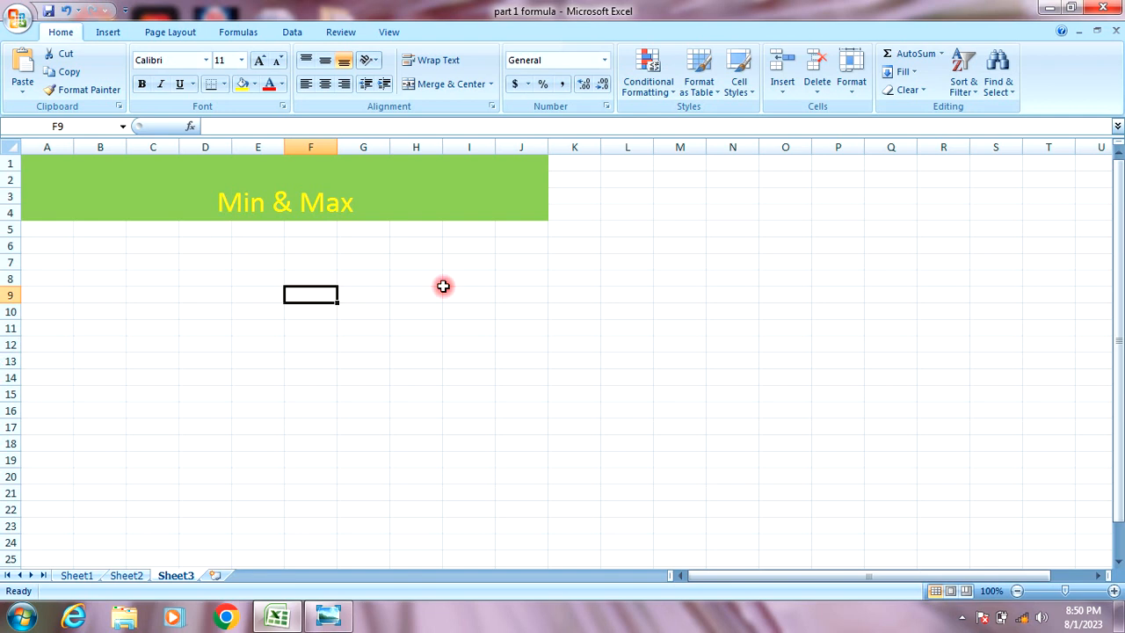
Enter 200, 150, 30, 250, 180 and 190 down G11:G16.
click(349, 325)
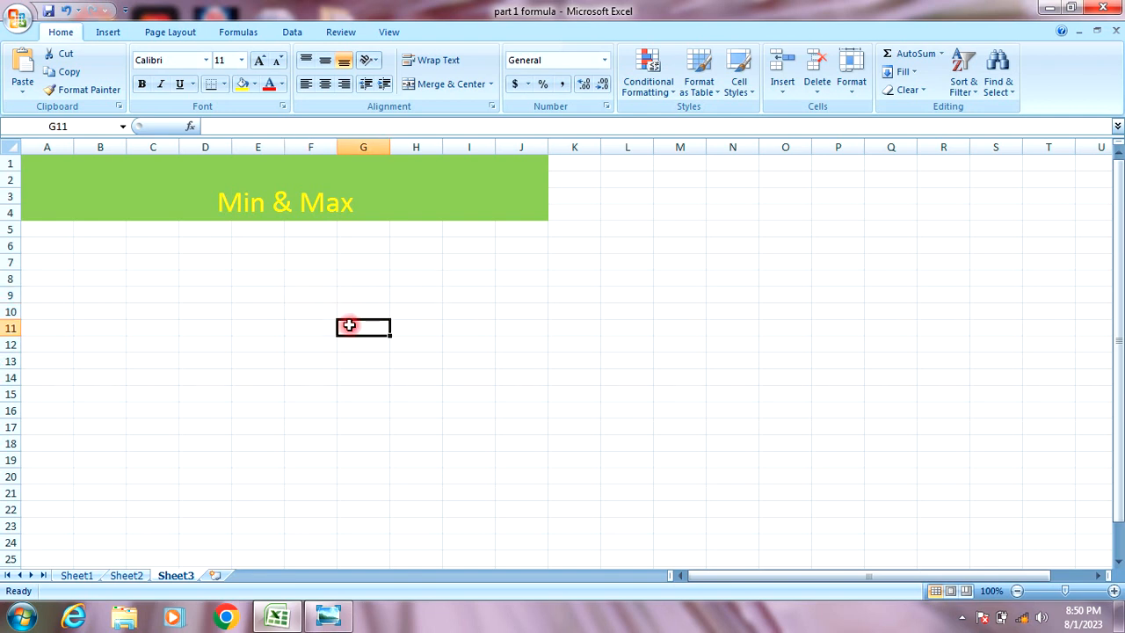
text(200)
key(Return)
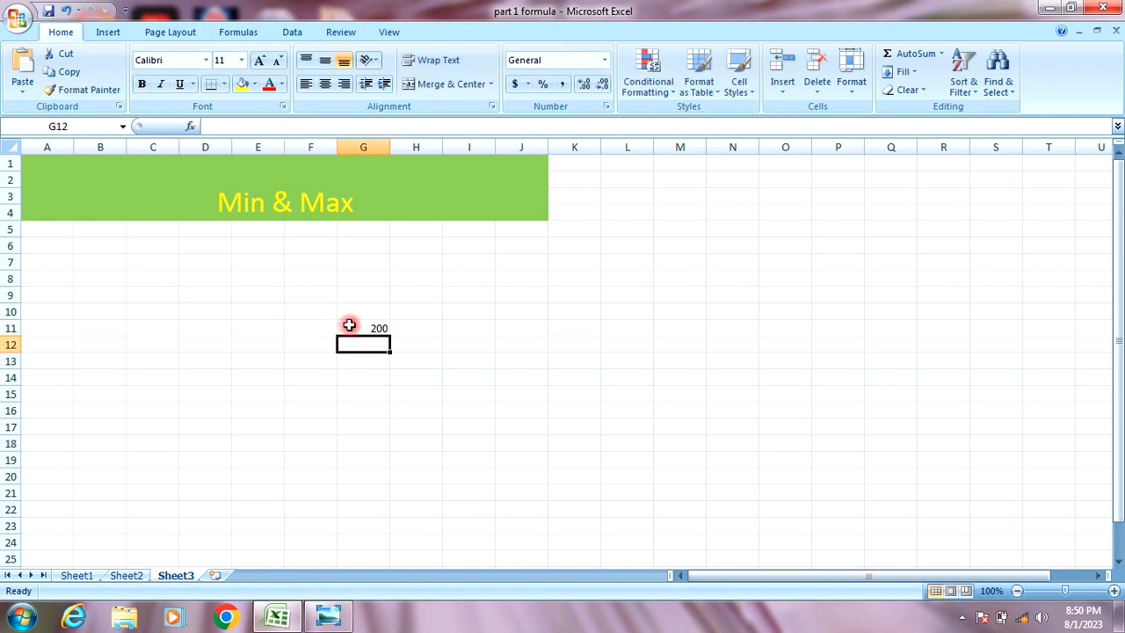
text(150)
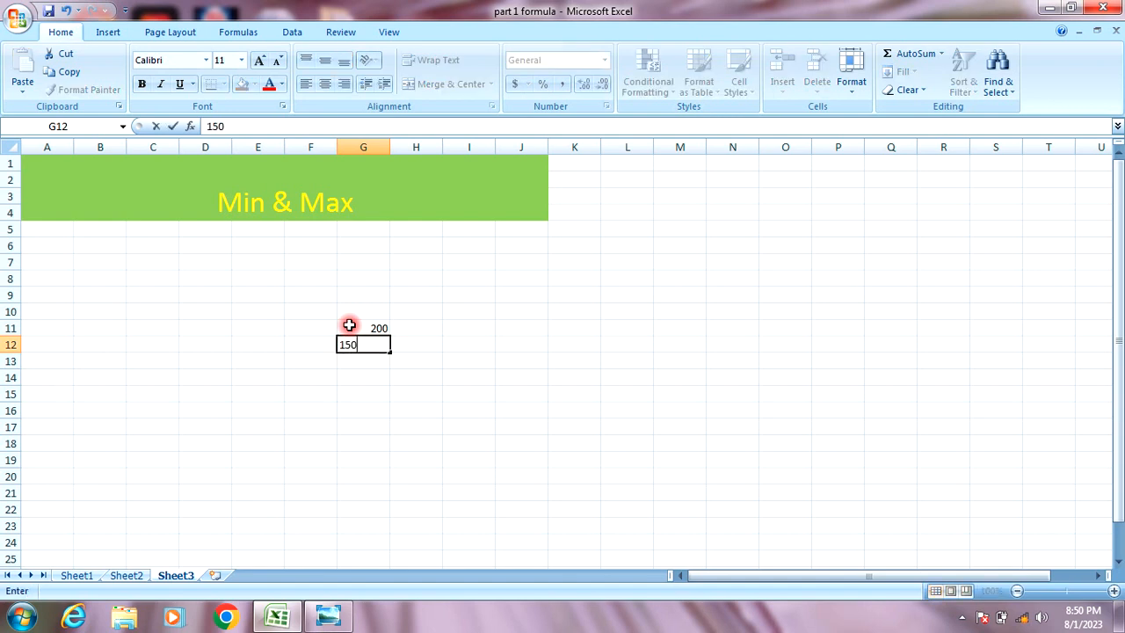
key(Return)
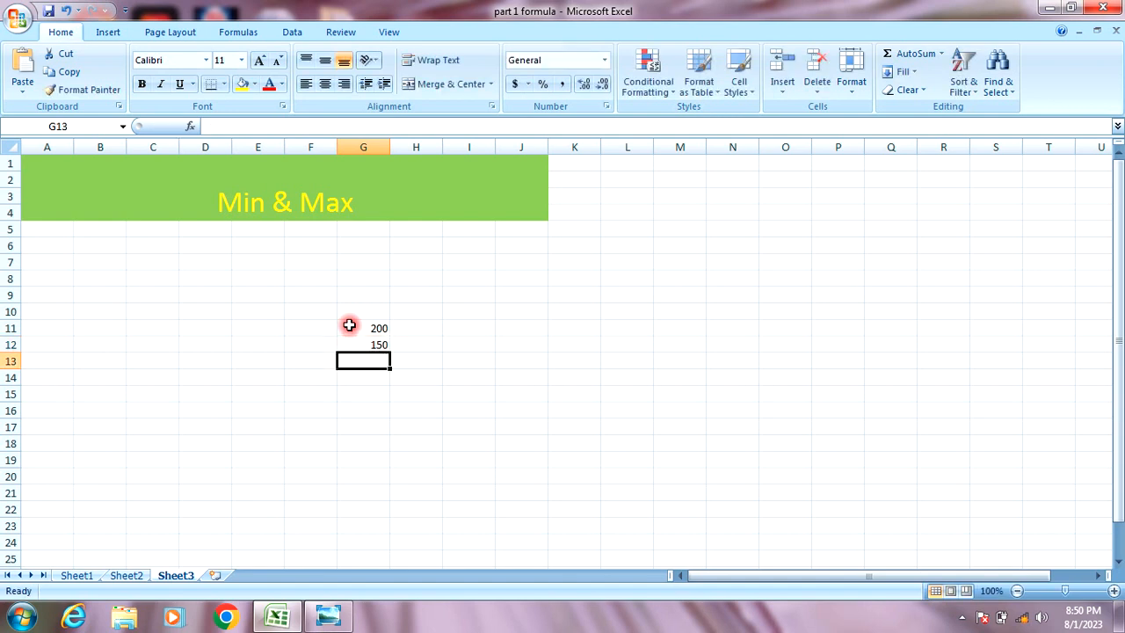
text(30)
key(Return)
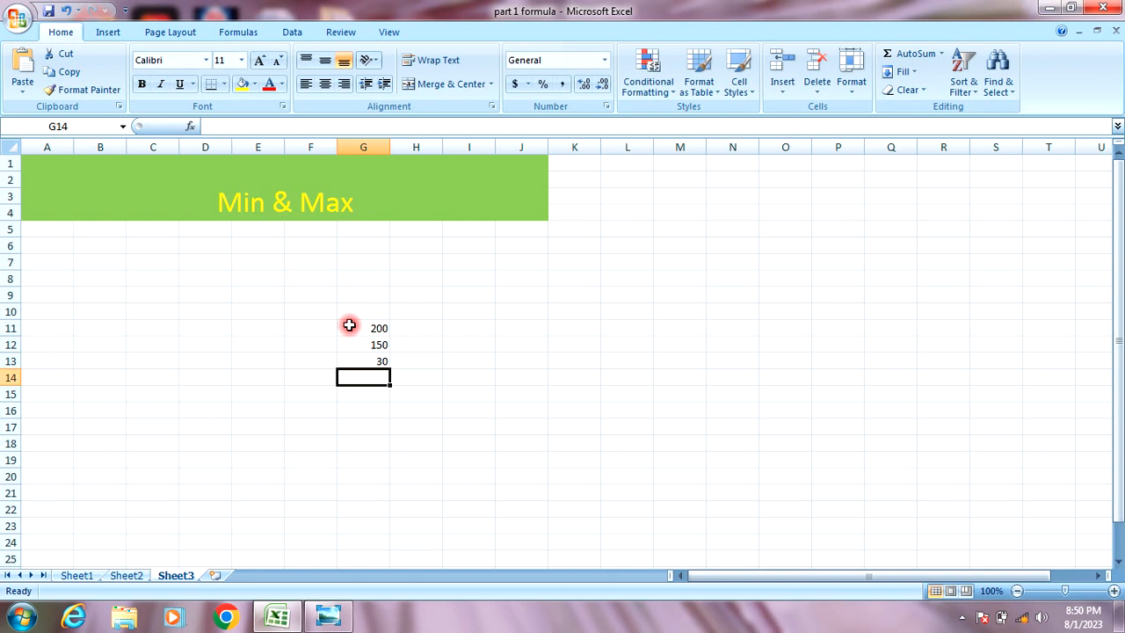
text(250)
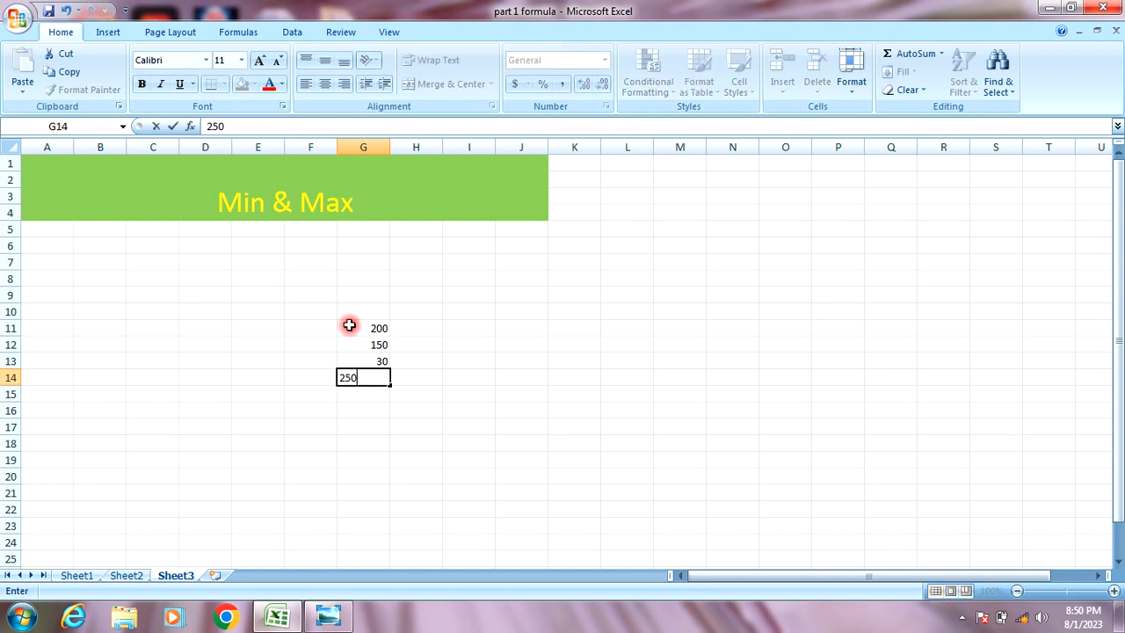
key(Return)
text(180)
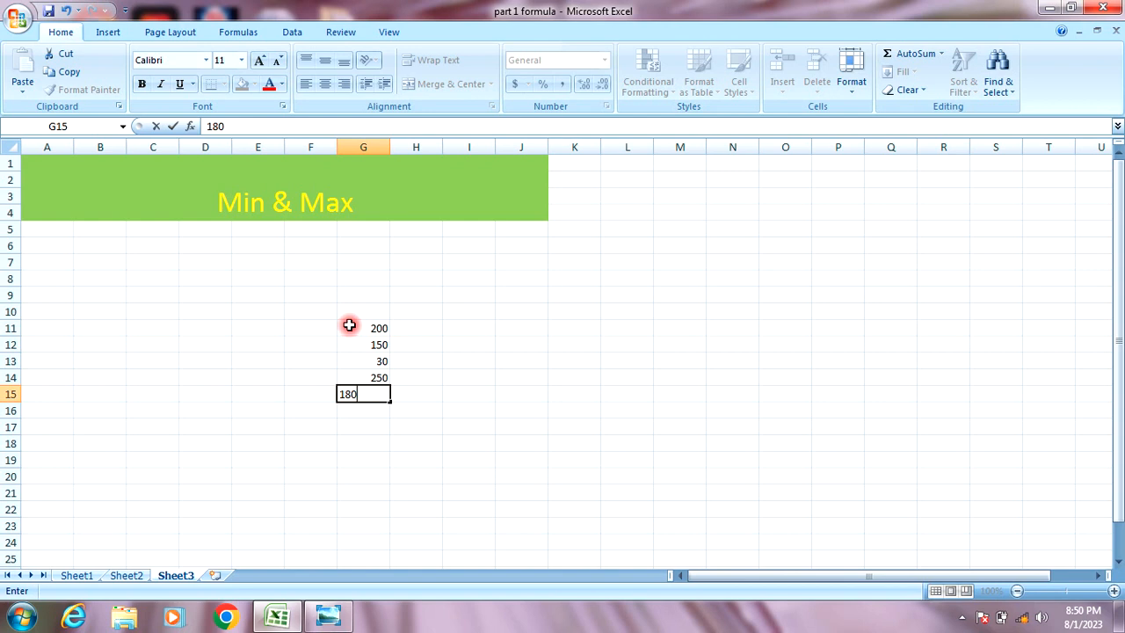
key(Return)
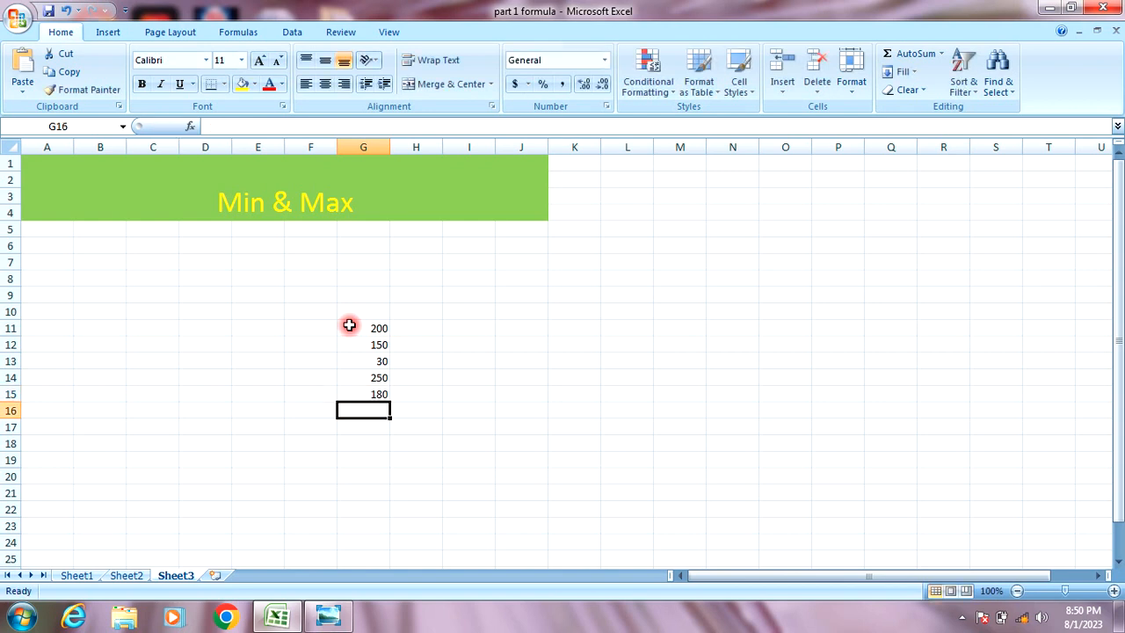
text(190)
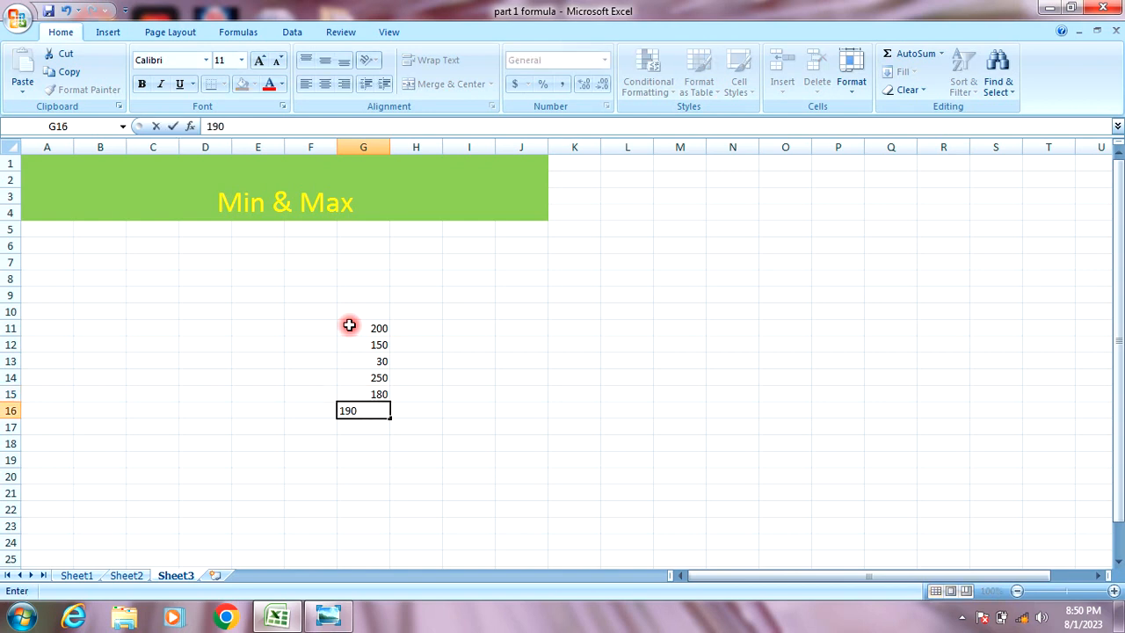
click(358, 441)
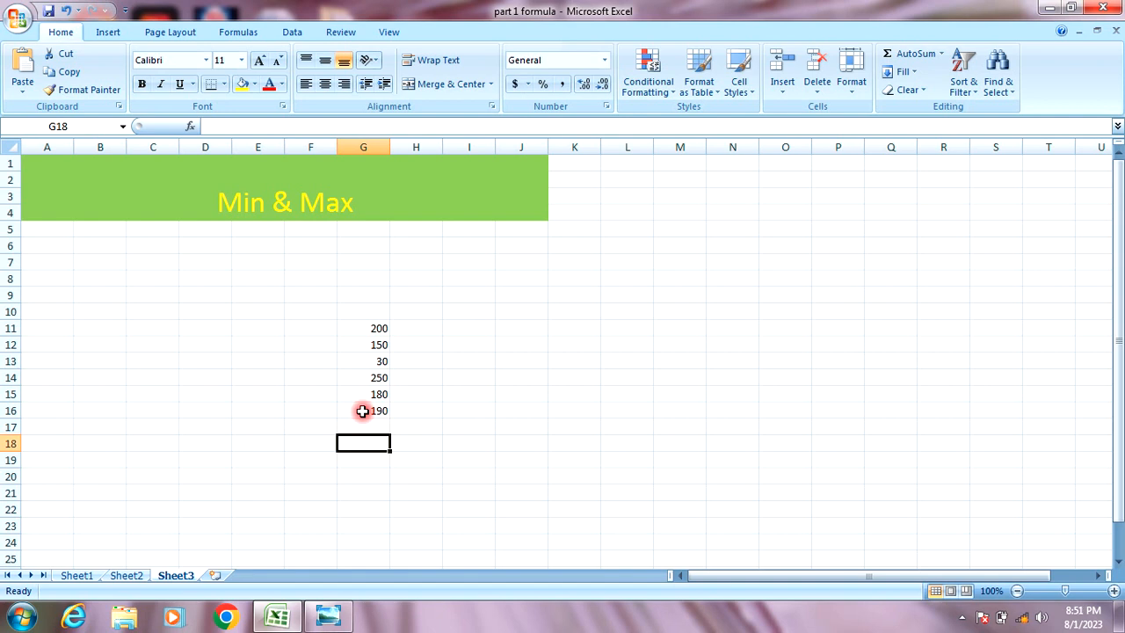
Enter =MIN(G11:G16) in G18 so it shows the minimum, 30.
text(=)
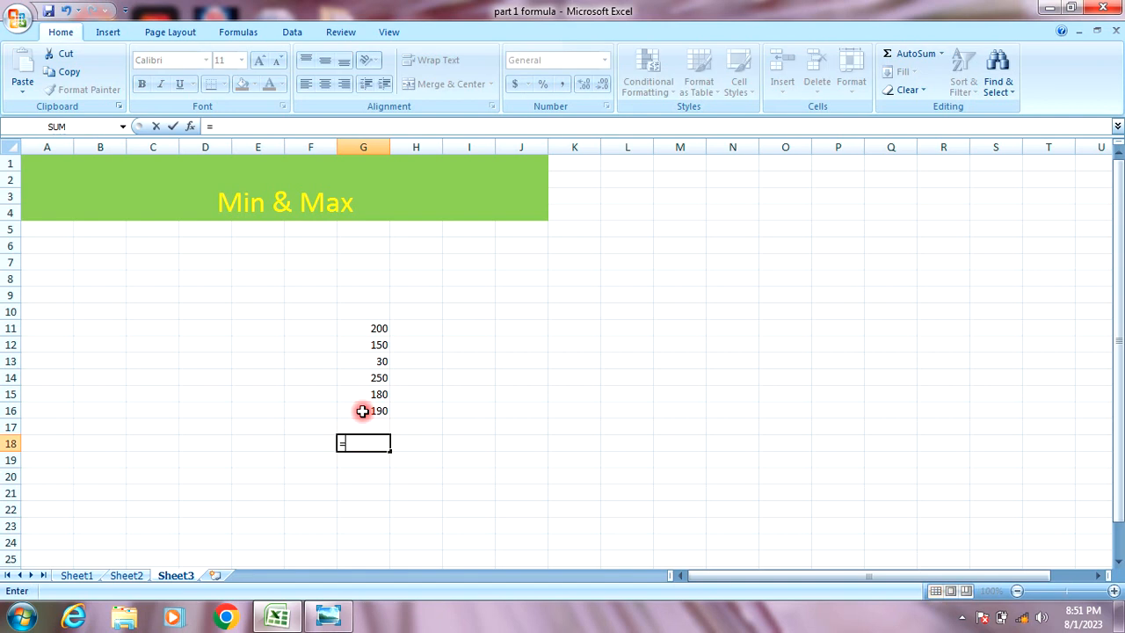
text(min)
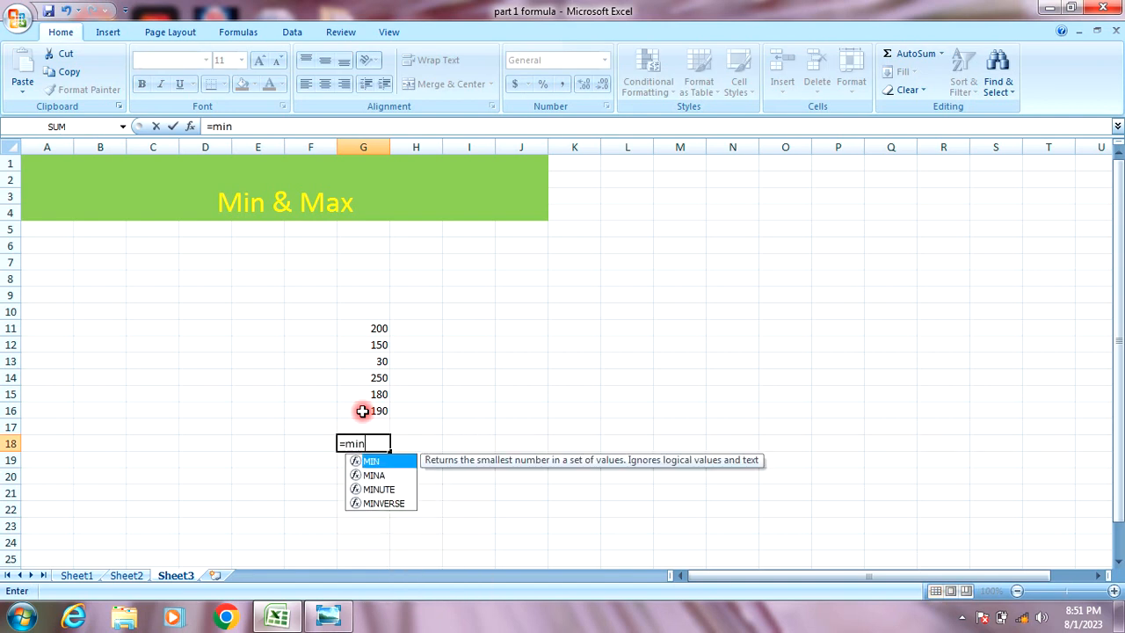
text(()
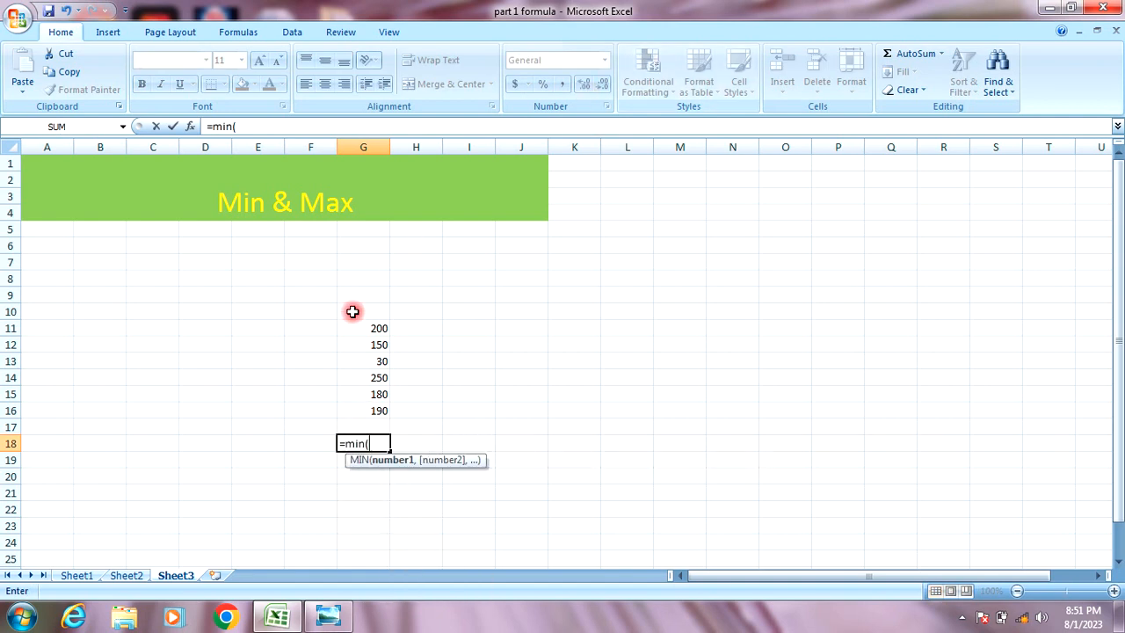
drag(354, 329, 335, 412)
text())
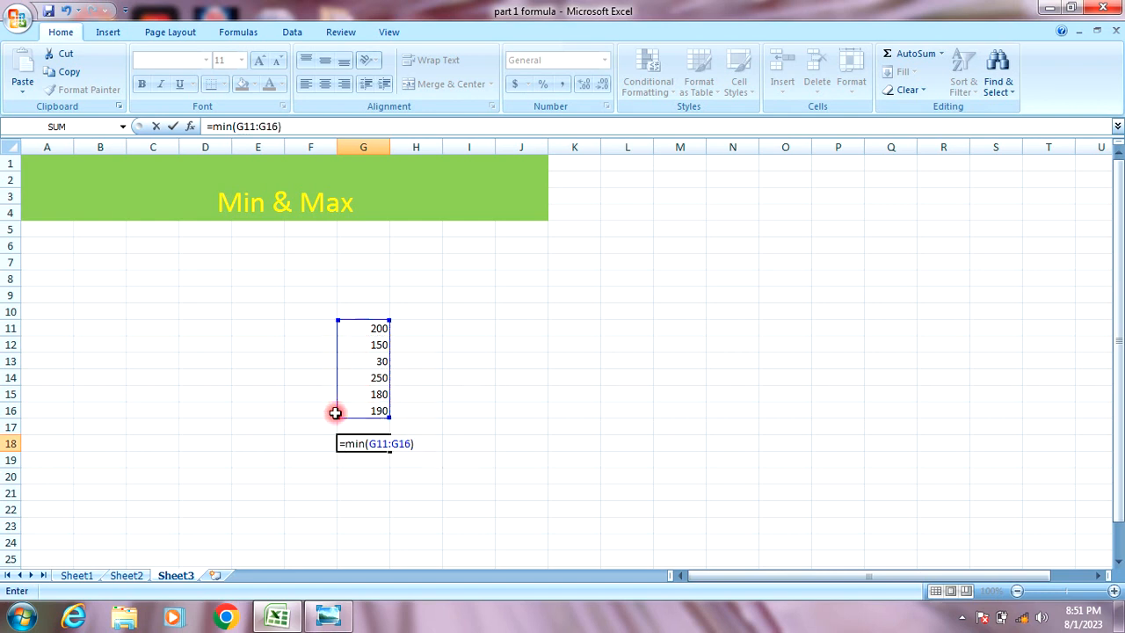
key(Return)
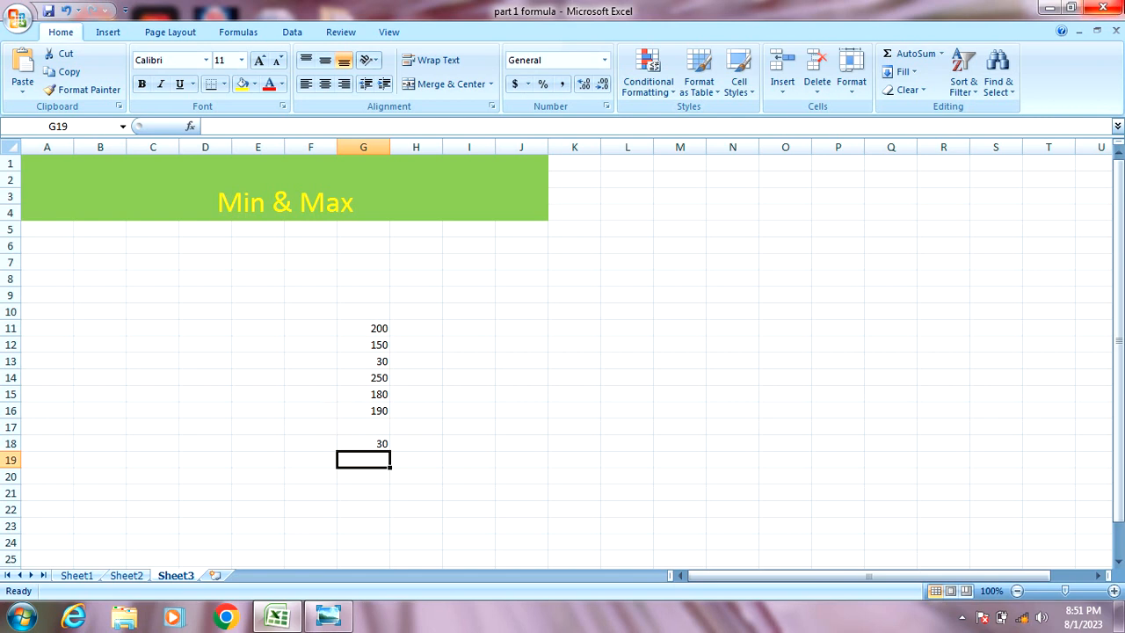
click(381, 441)
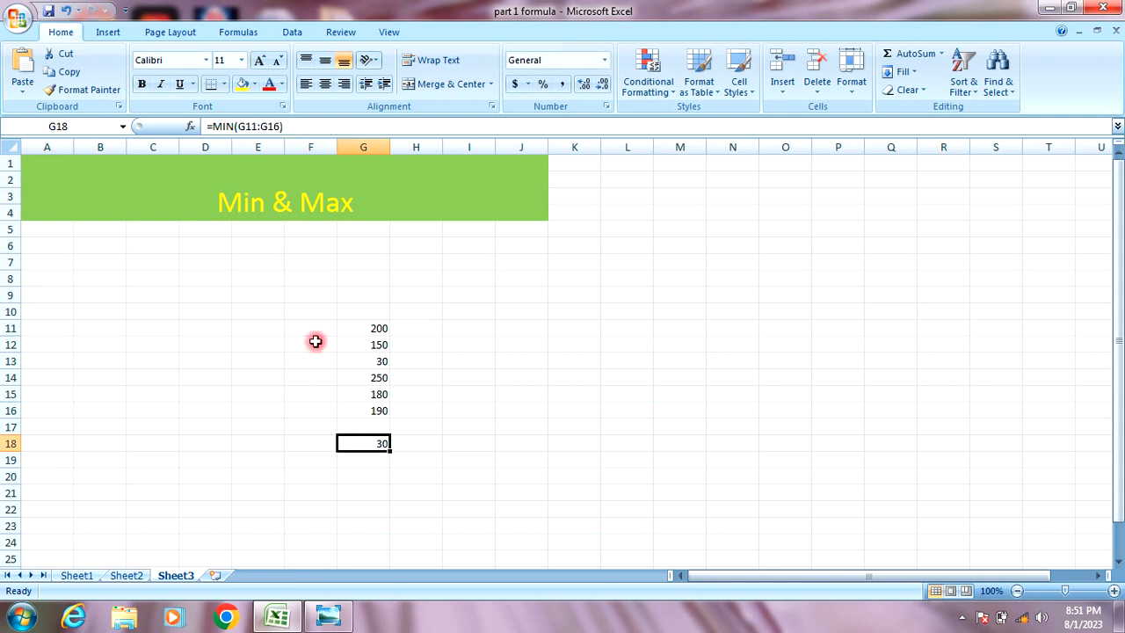
click(477, 455)
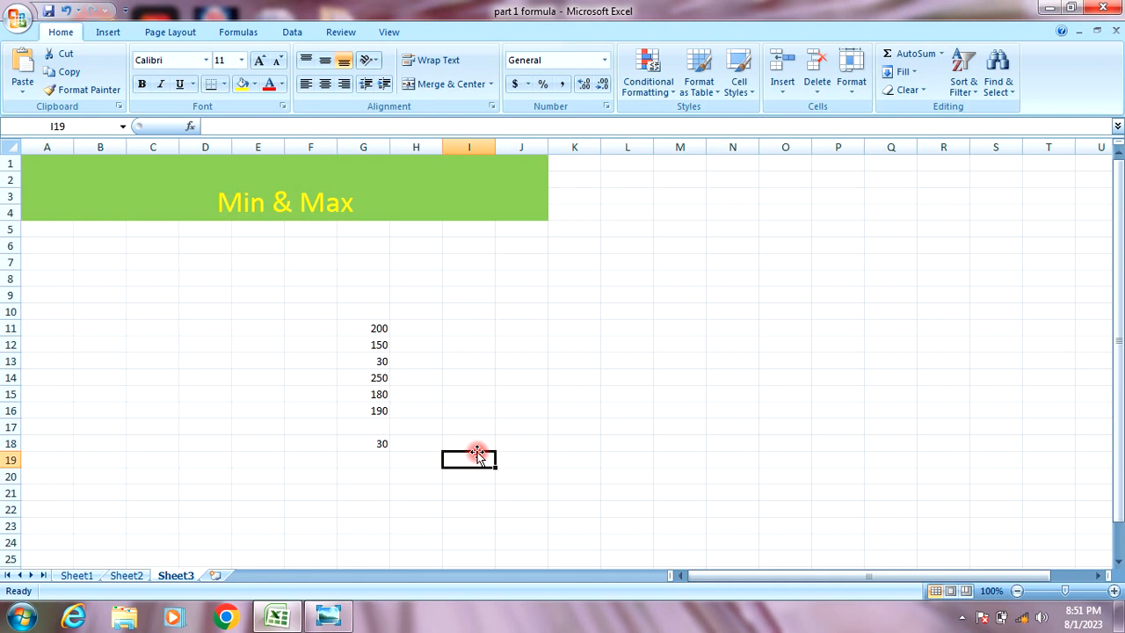
Enter =MAX(G11:G16) in I19 so it shows the maximum, 250.
text(=)
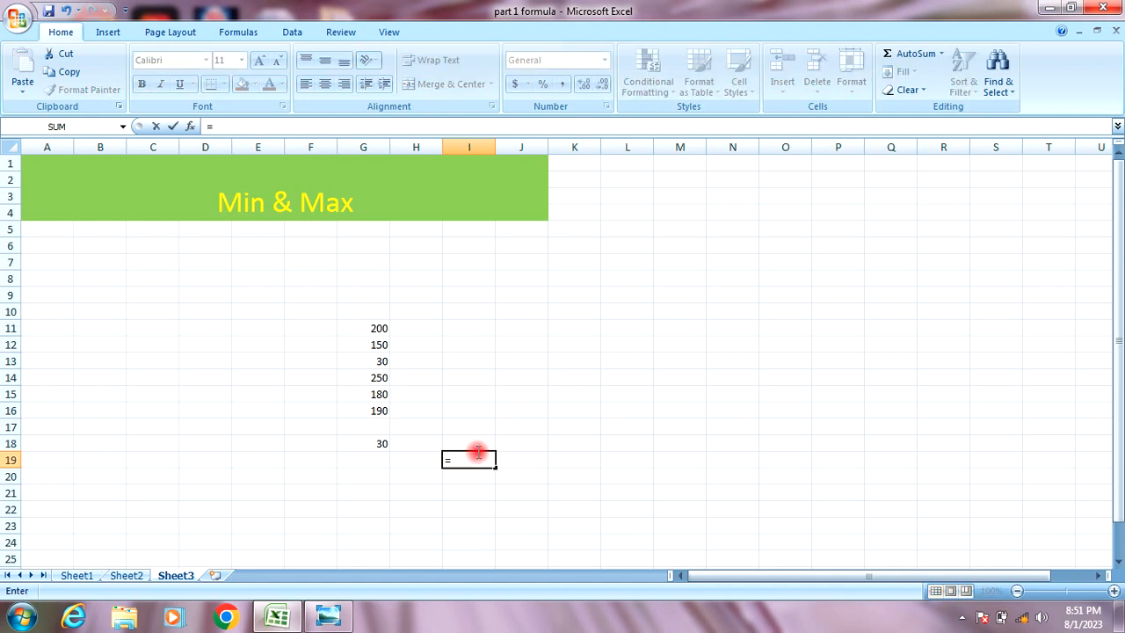
text(ma x)
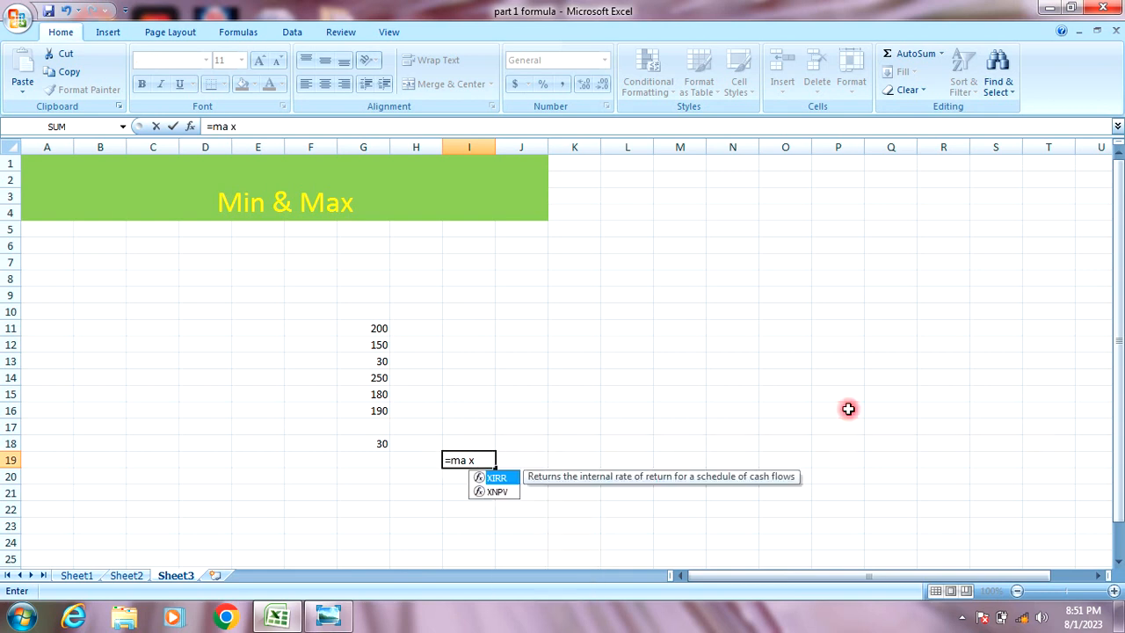
key(BackSpace)
key(BackSpace)
text(x)
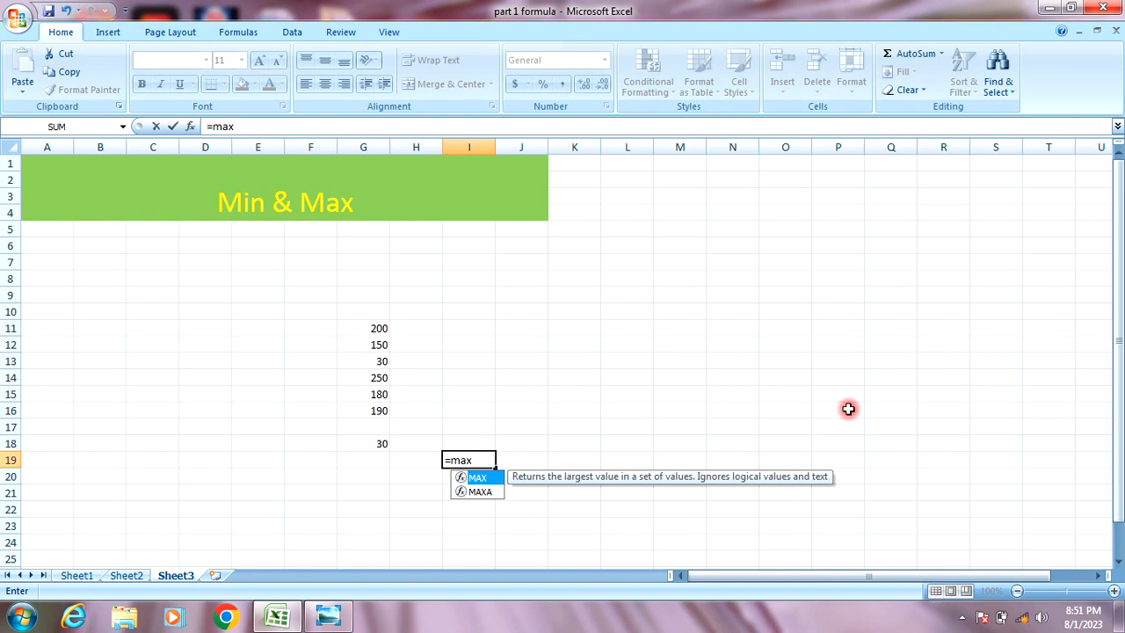
double_click(479, 478)
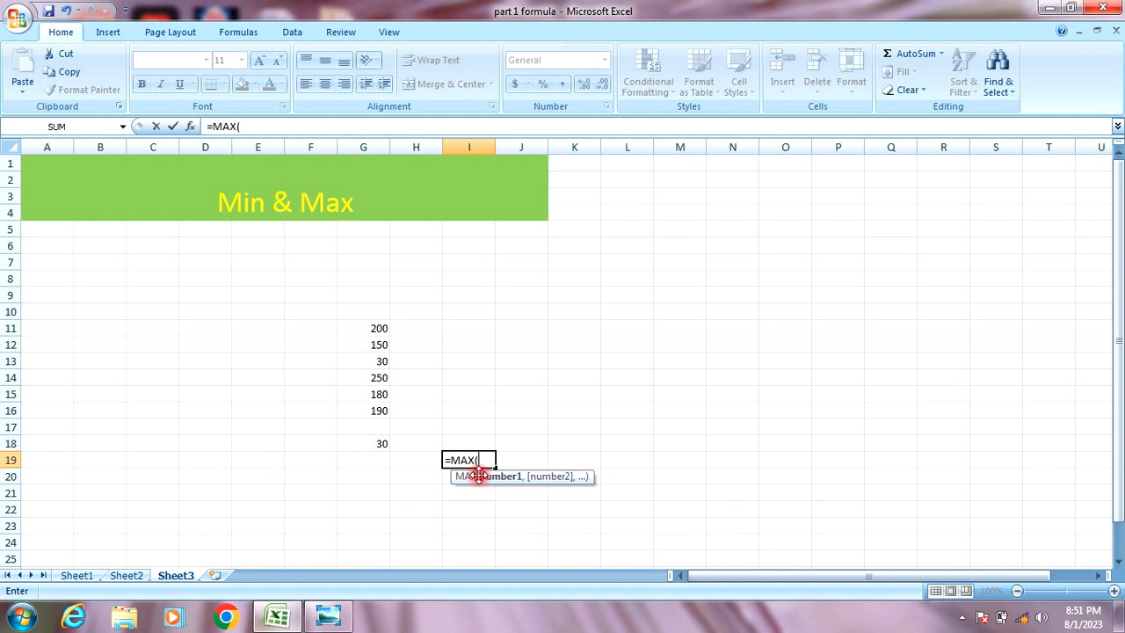
drag(367, 327, 379, 400)
text())
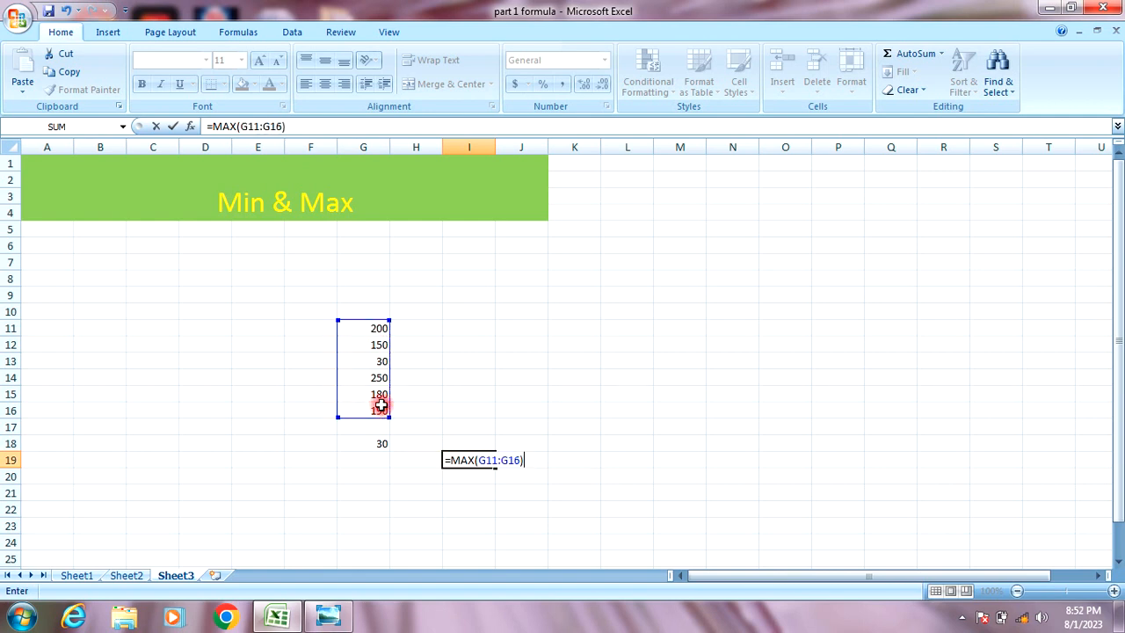
key(Return)
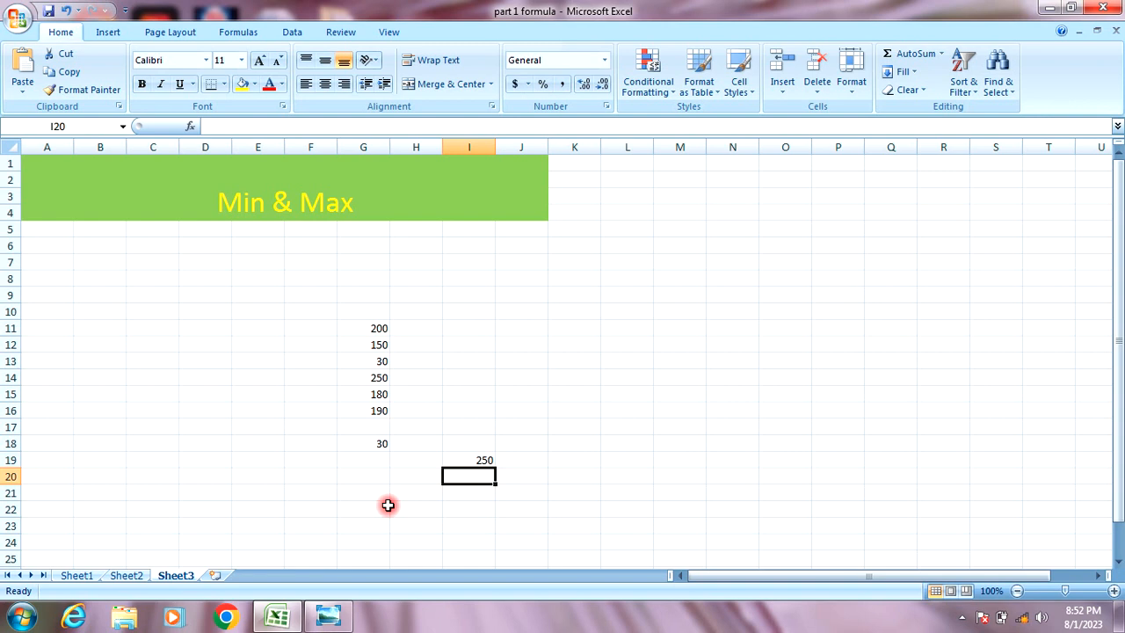
click(460, 461)
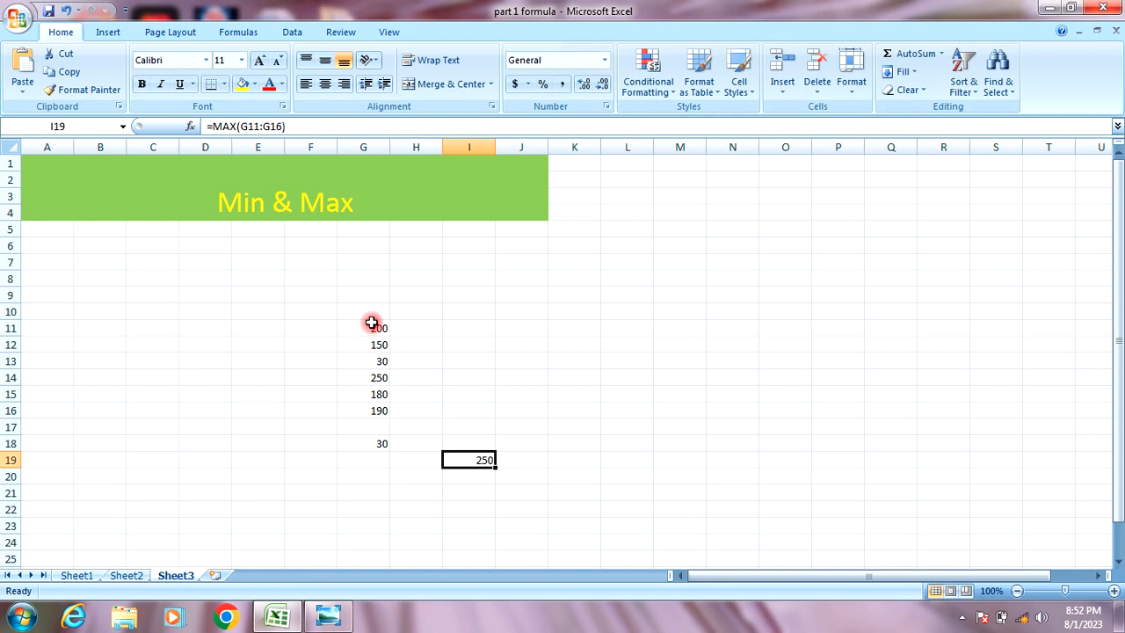